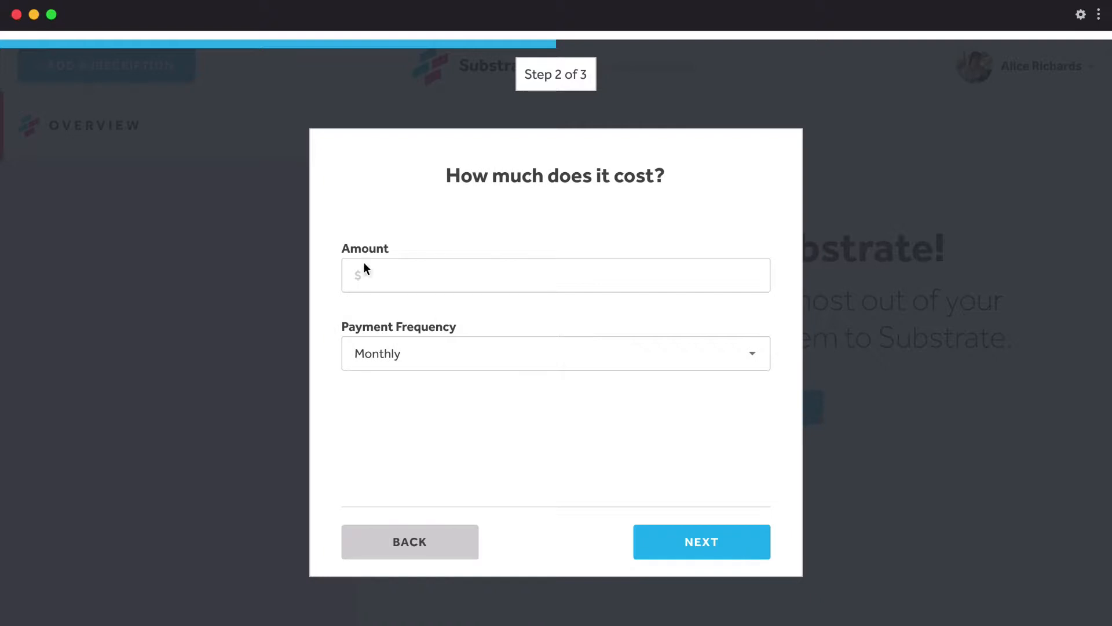
Restart the prototype preview, choose Netflix as the subscription, advance to the cost step, and close the preview
left_click(17, 15)
key("super+p")
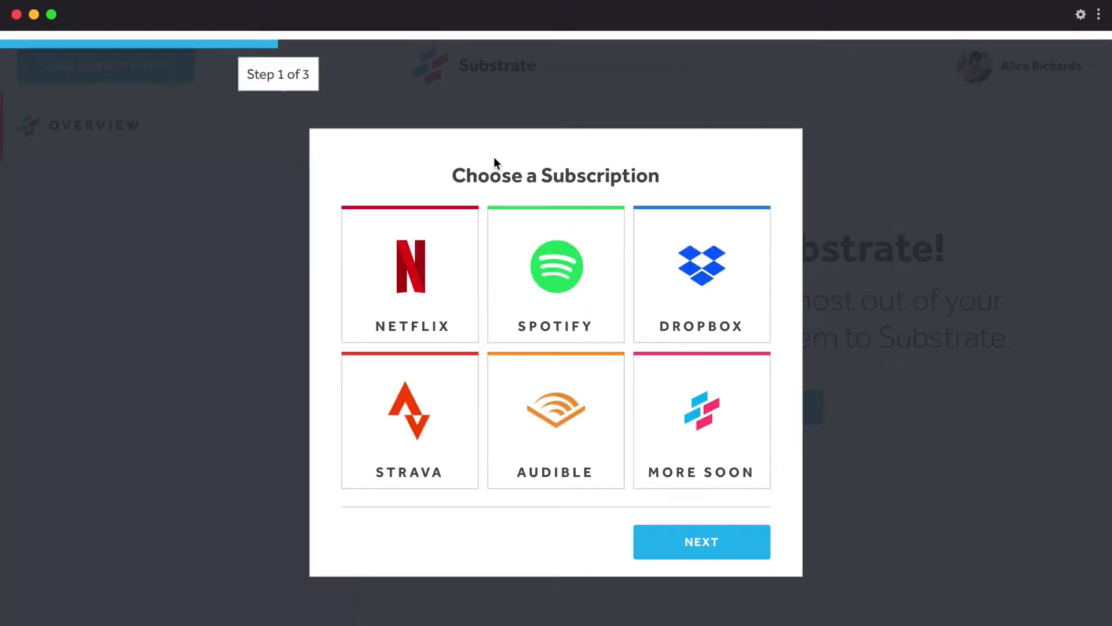
left_click(436, 279)
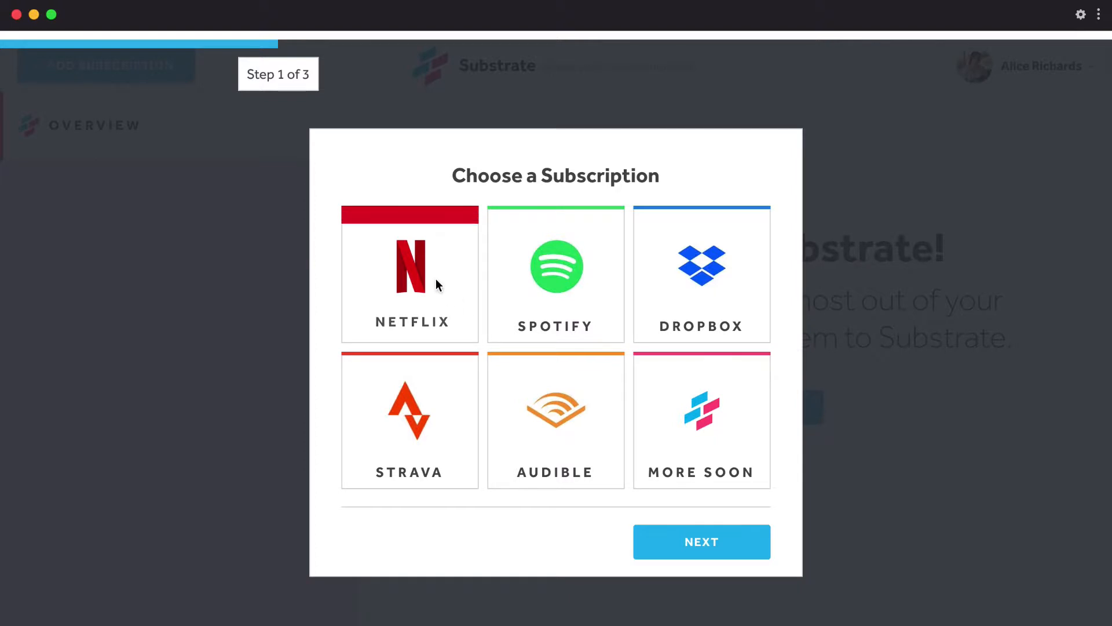
left_click(738, 541)
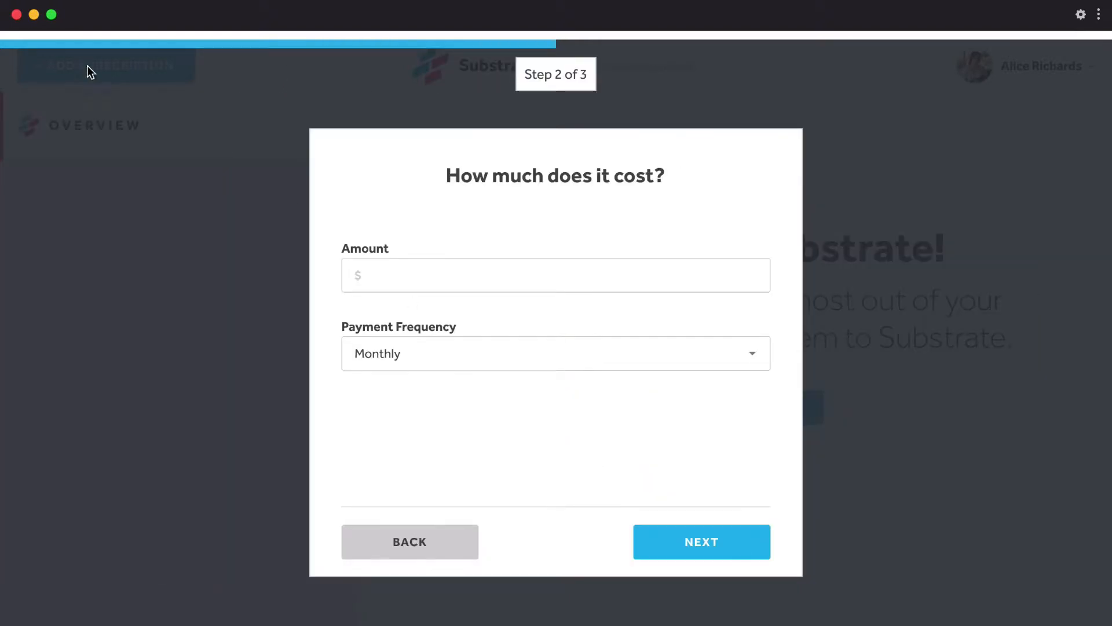
left_click(17, 15)
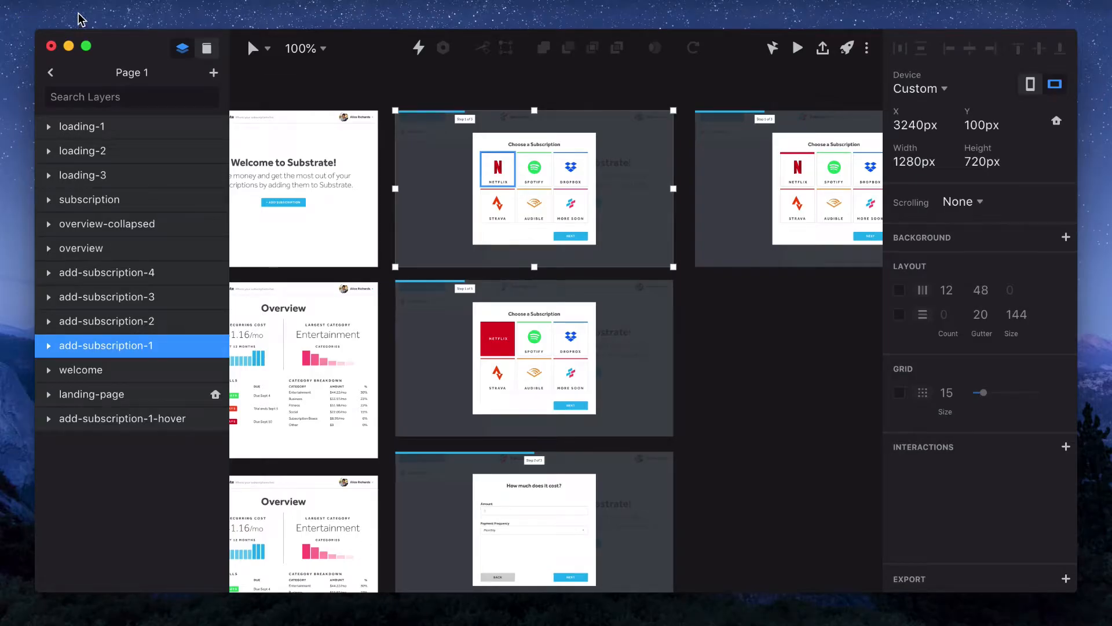
In the add-subscription-2 artboard, move the off-canvas modal-2 group exactly over the Choose a Subscription modal, at X 356 px
left_click(424, 278)
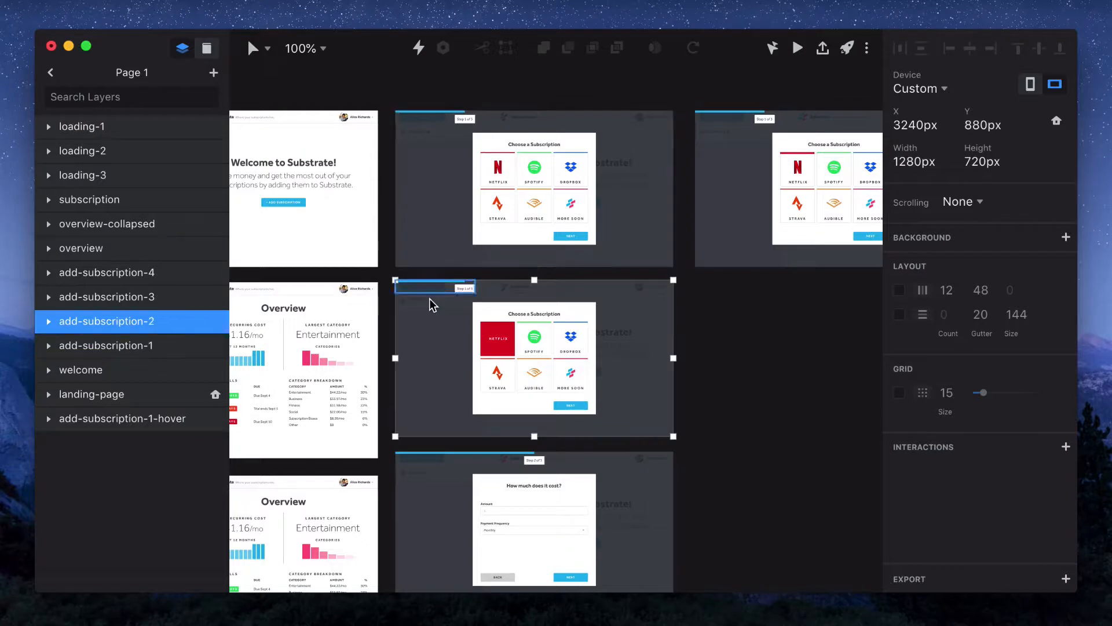
left_click(457, 338)
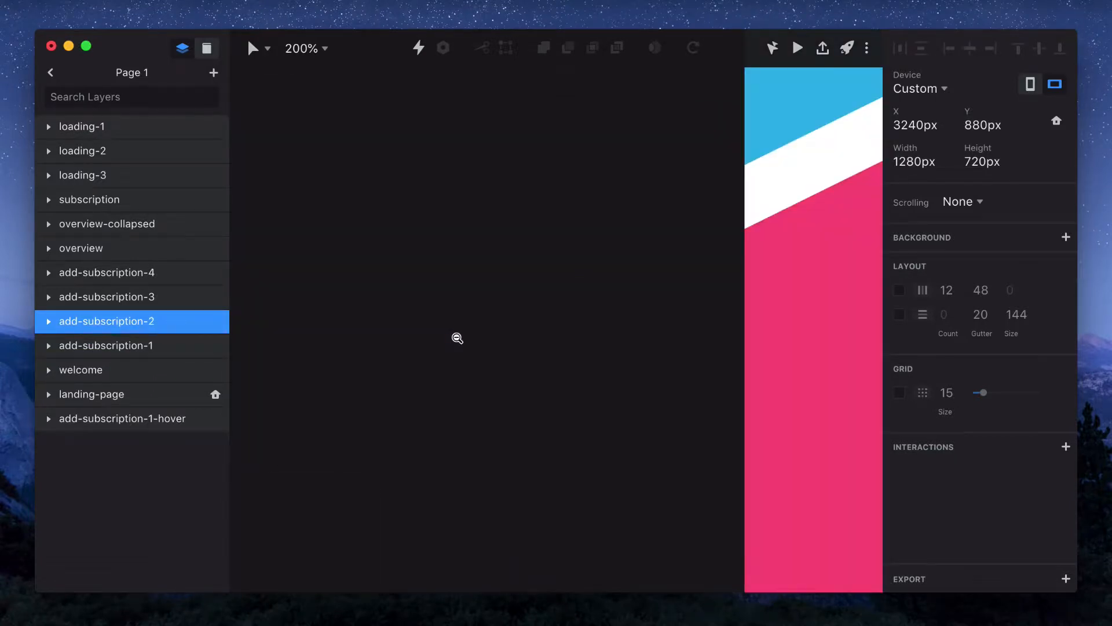
left_click(458, 337, "alt")
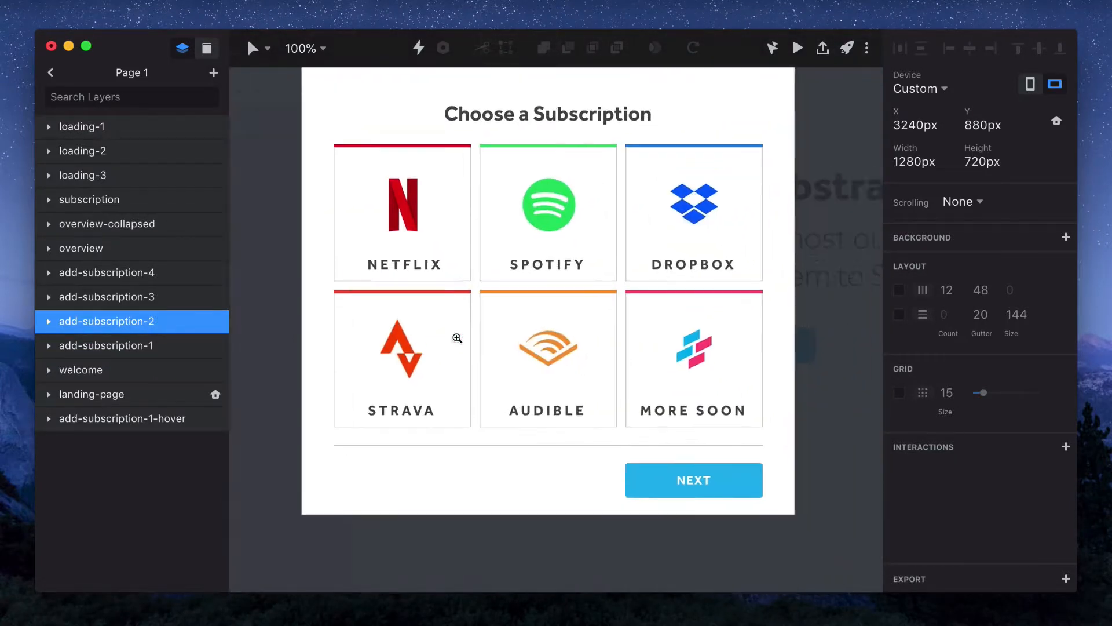
left_click(457, 338, "alt")
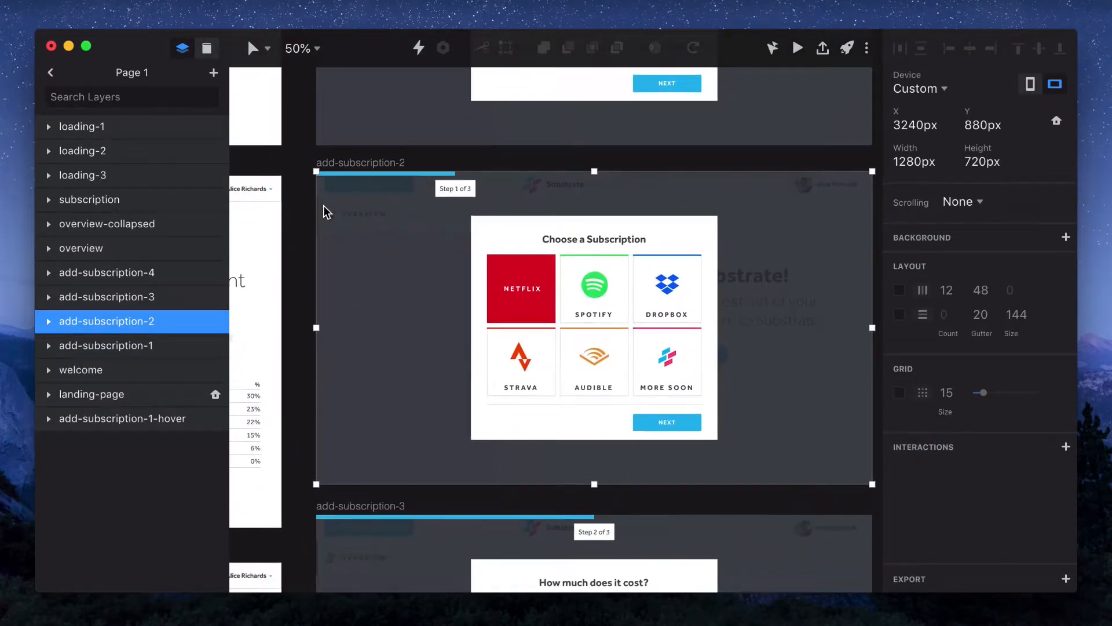
key("super+v")
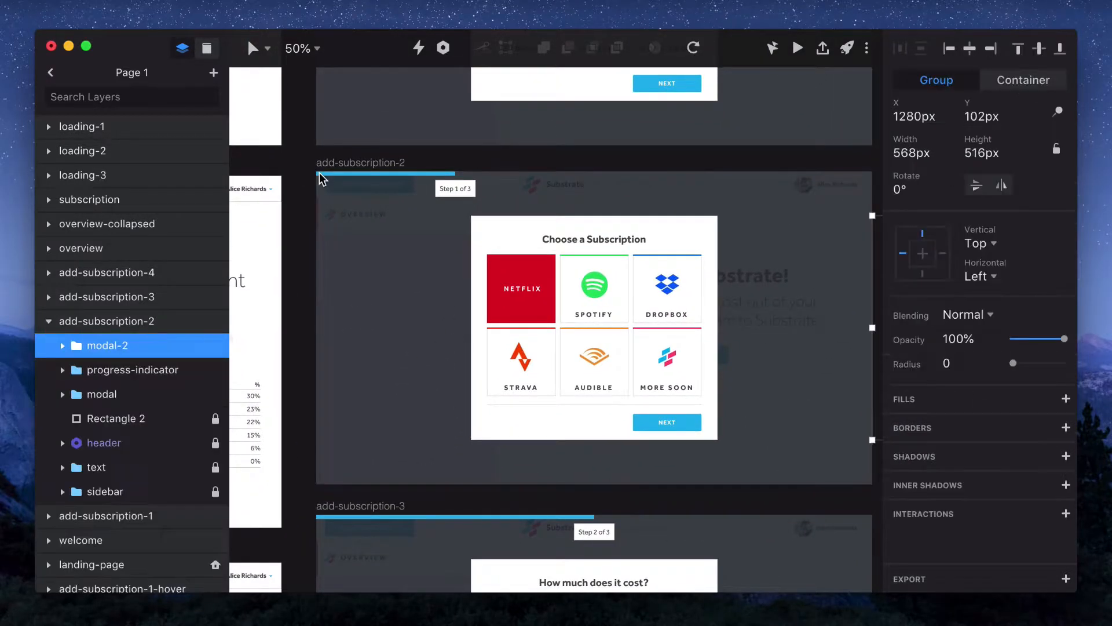
scroll(564, 317, "right", 5)
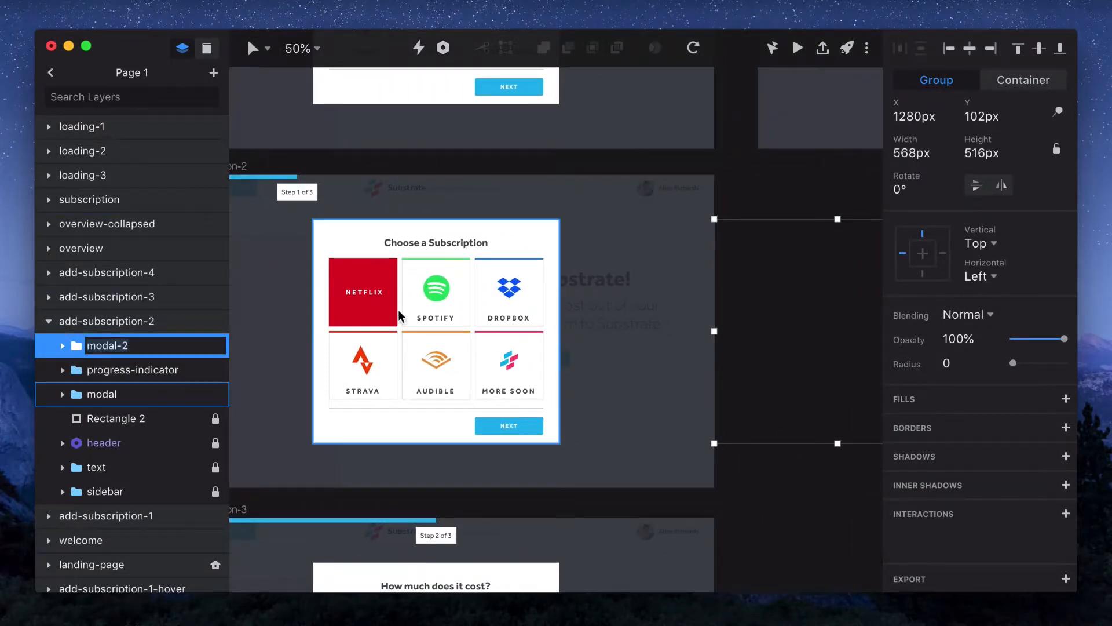
key("Return")
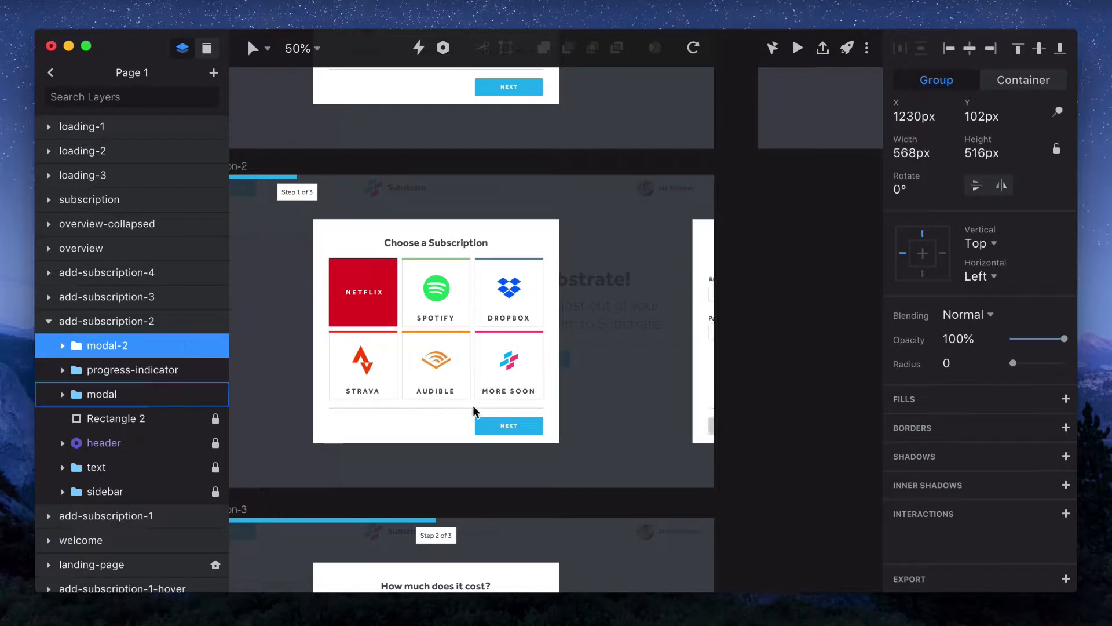
left_click(707, 386)
left_click_drag(707, 385, 324, 377)
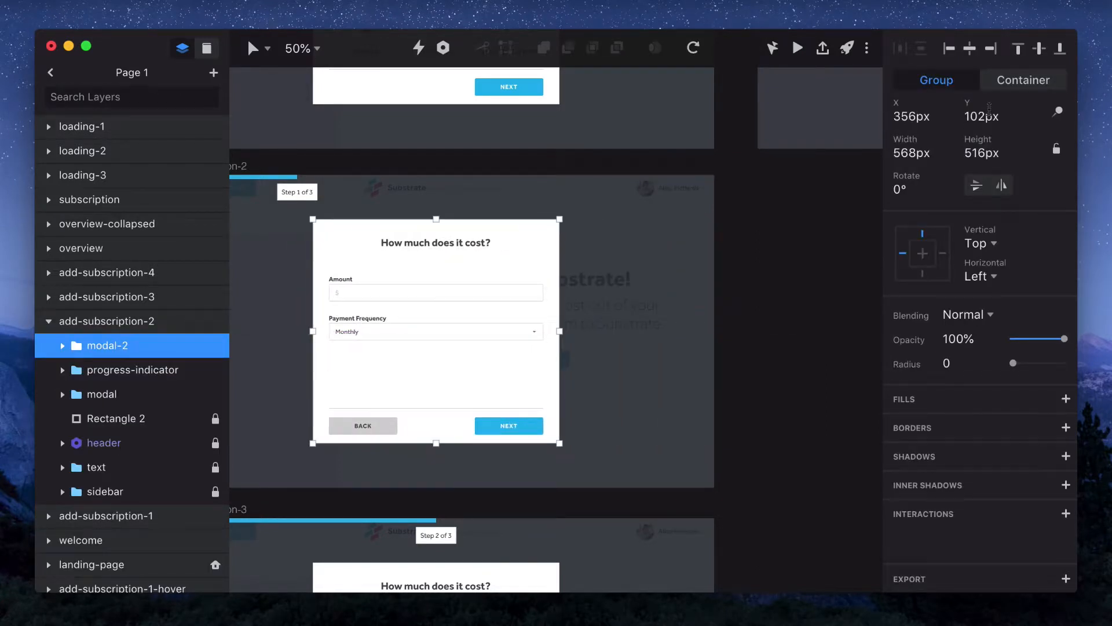
Offset modal-2 by 80 px to the right, to X 436 px
left_click(935, 122)
type("+80")
key("Return")
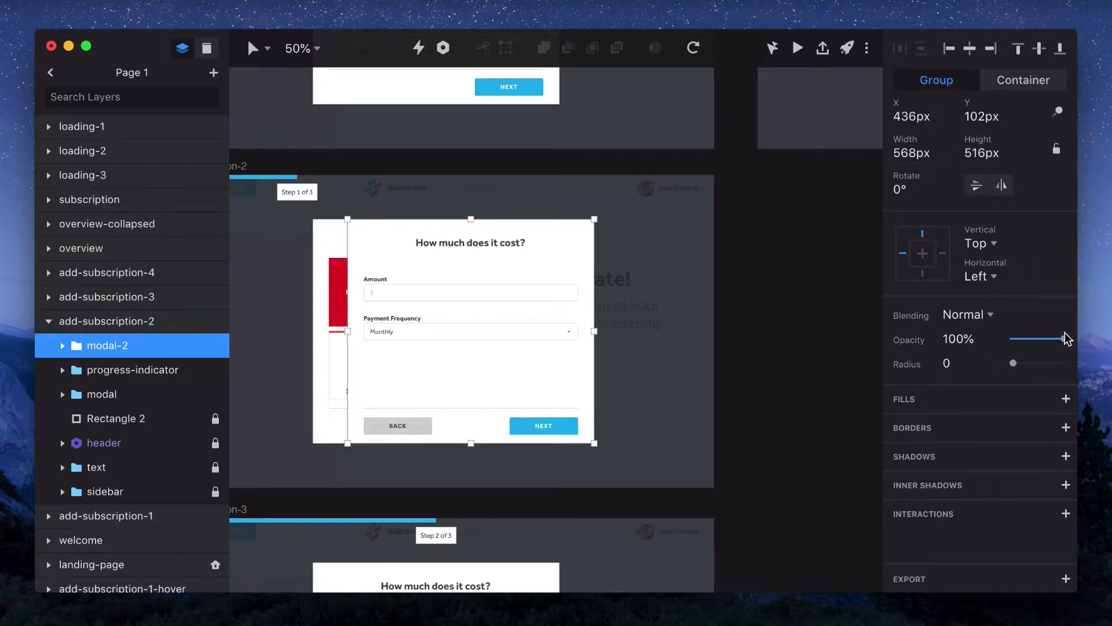
Set modal-2's opacity to 0% and move it below the modal group in add-subscription-2's layer order
left_click_drag(1064, 339, 1013, 338)
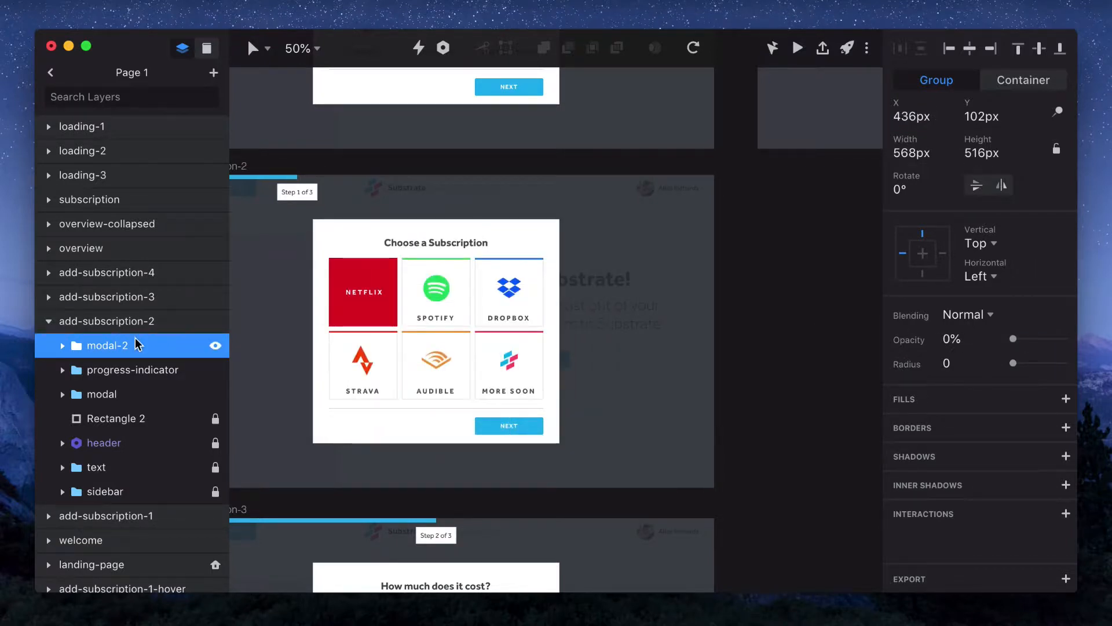
left_click_drag(134, 346, 121, 405)
left_click(48, 321)
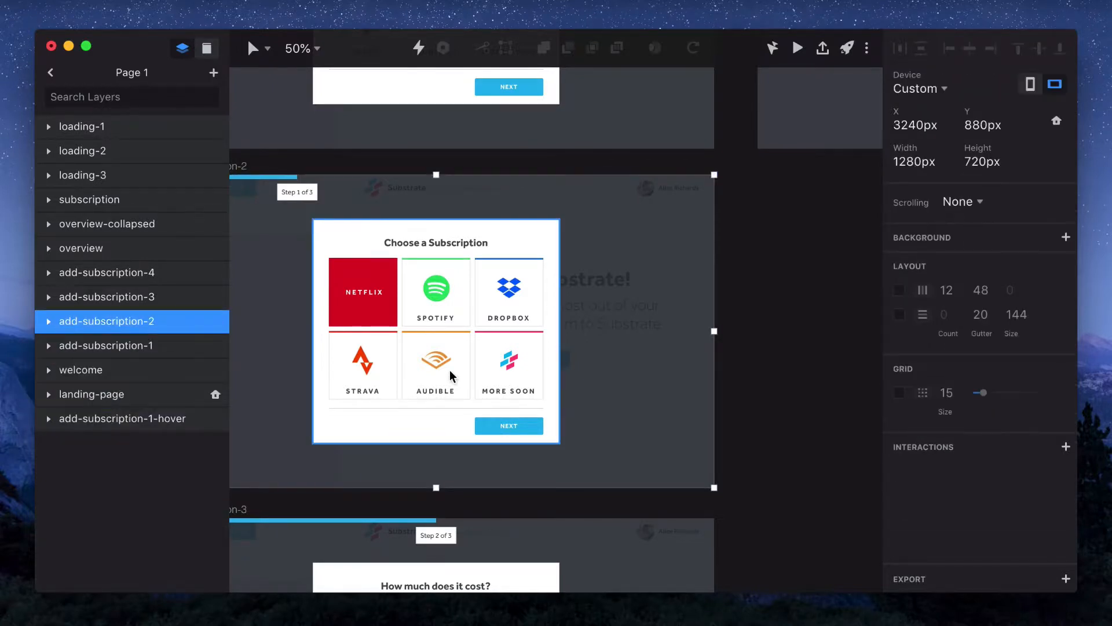
In the add-subscription-3 artboard, move the off-canvas modal group exactly over the How much does it cost? modal, at X 356 px
scroll(449, 369, "down", 2)
scroll(450, 370, "left", 2)
left_click(371, 334)
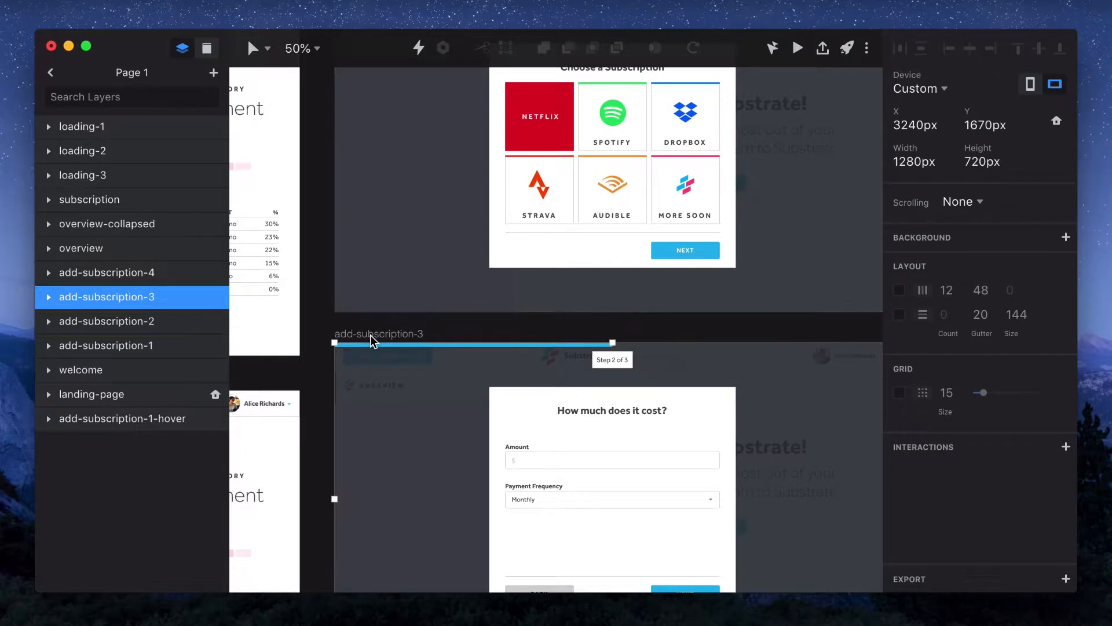
key("super+v")
left_click(89, 342)
key("shift+Right")
key("shift+Right")
key("shift+Right")
key("shift+Right")
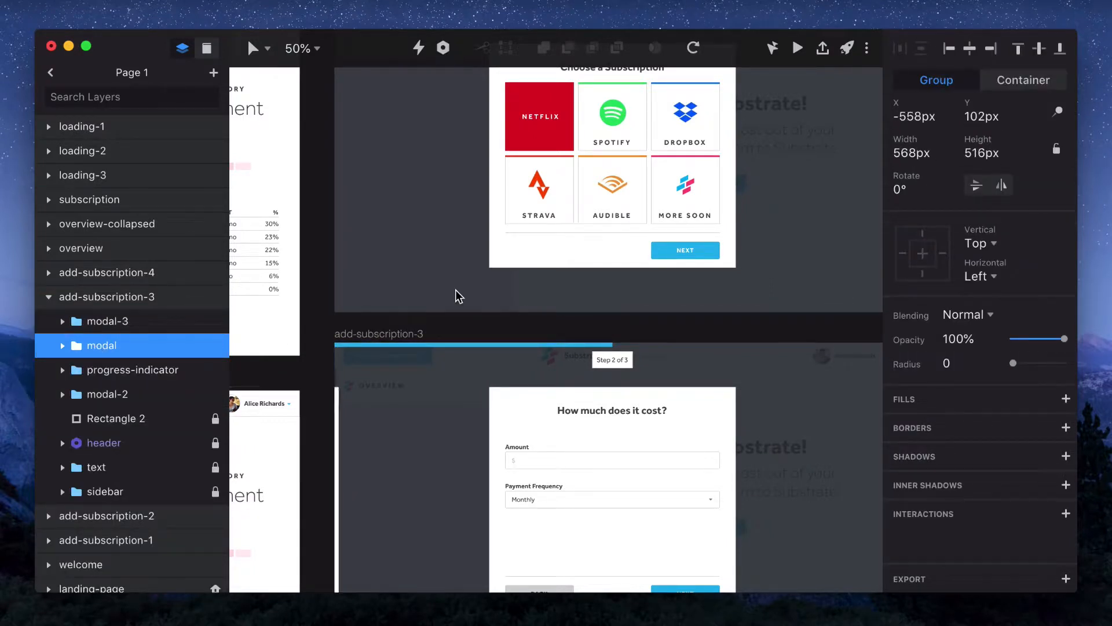
key("shift+Right")
key("shift+Right")
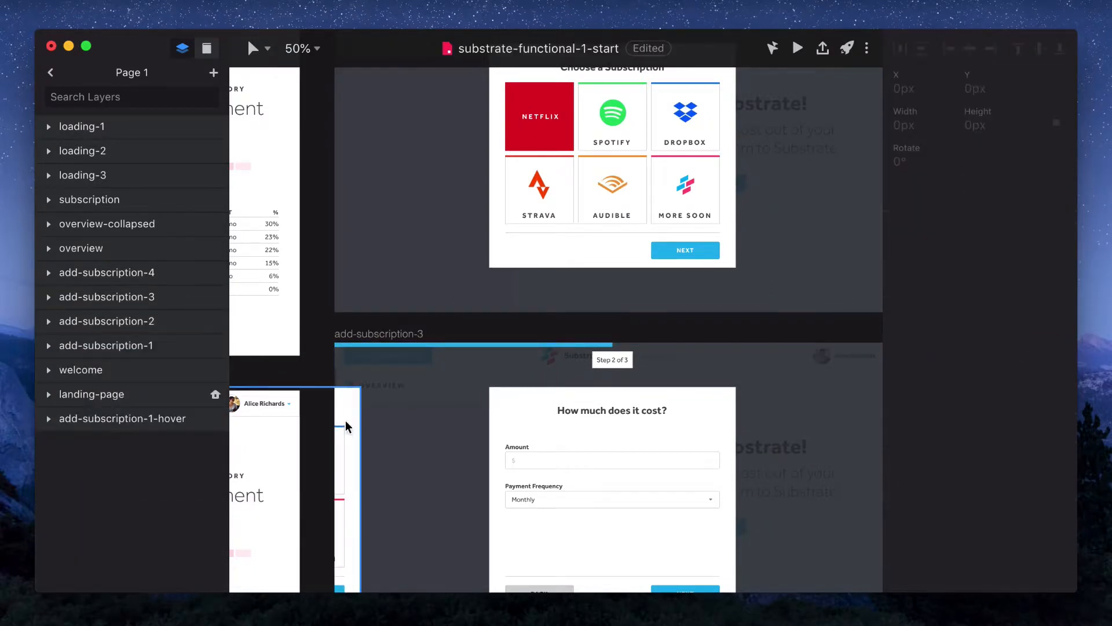
left_click_drag(346, 412, 722, 405)
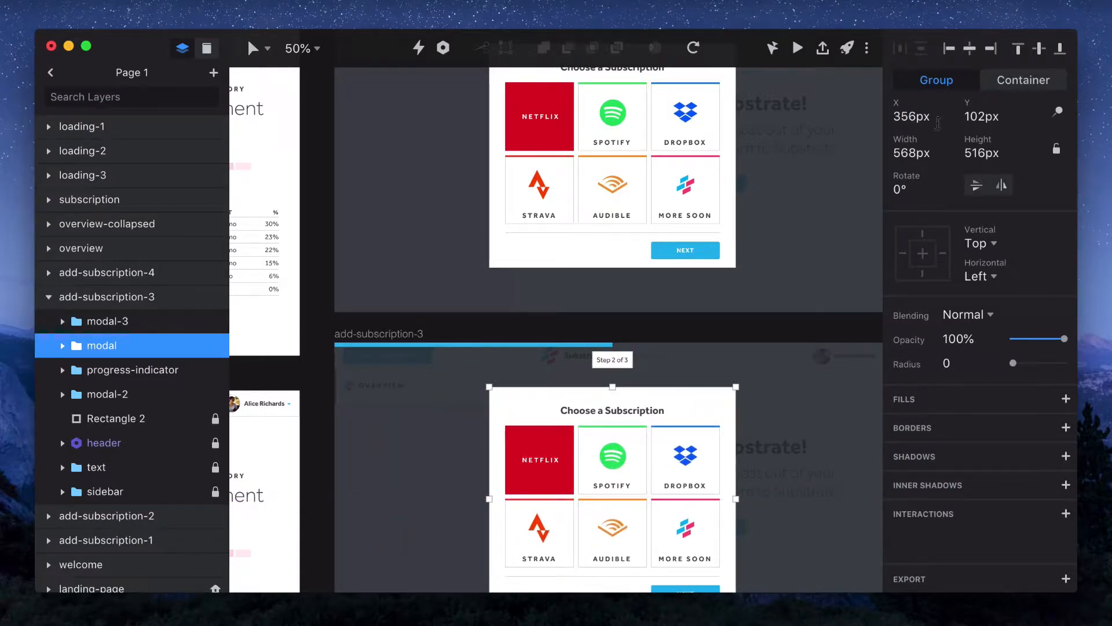
Offset the modal group by 80 px to the left, to X 276 px, and set its opacity to 0%
left_click(939, 119)
type("-80")
key("Return")
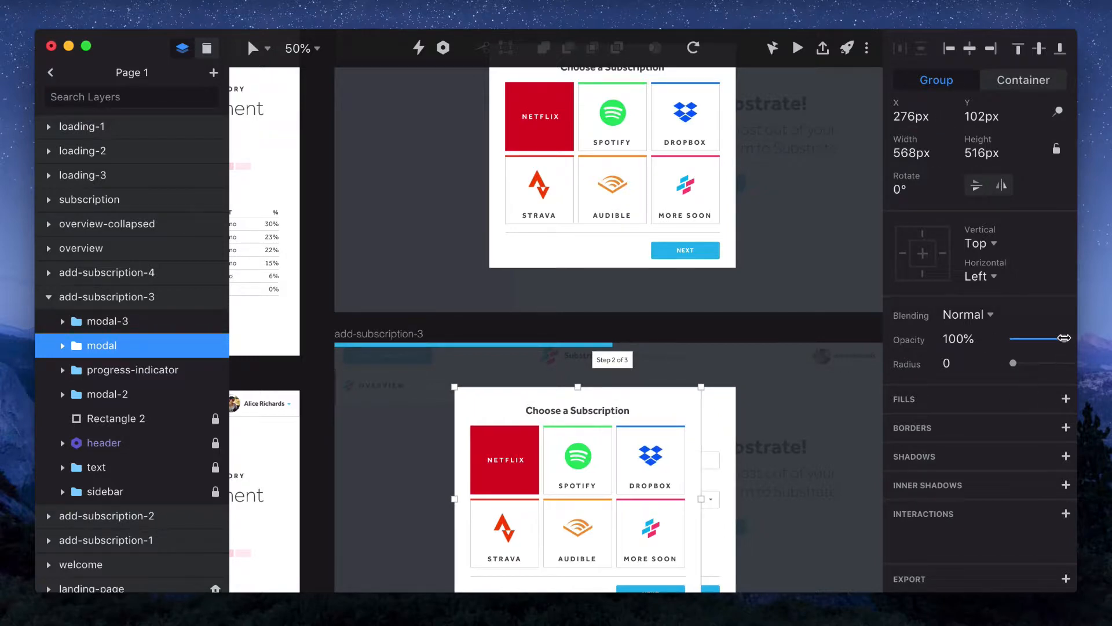
left_click_drag(1064, 337, 1011, 338)
Open the timeline of the Next button's transition from add-subscription-2 to add-subscription-3 and play the animation
left_click(714, 253)
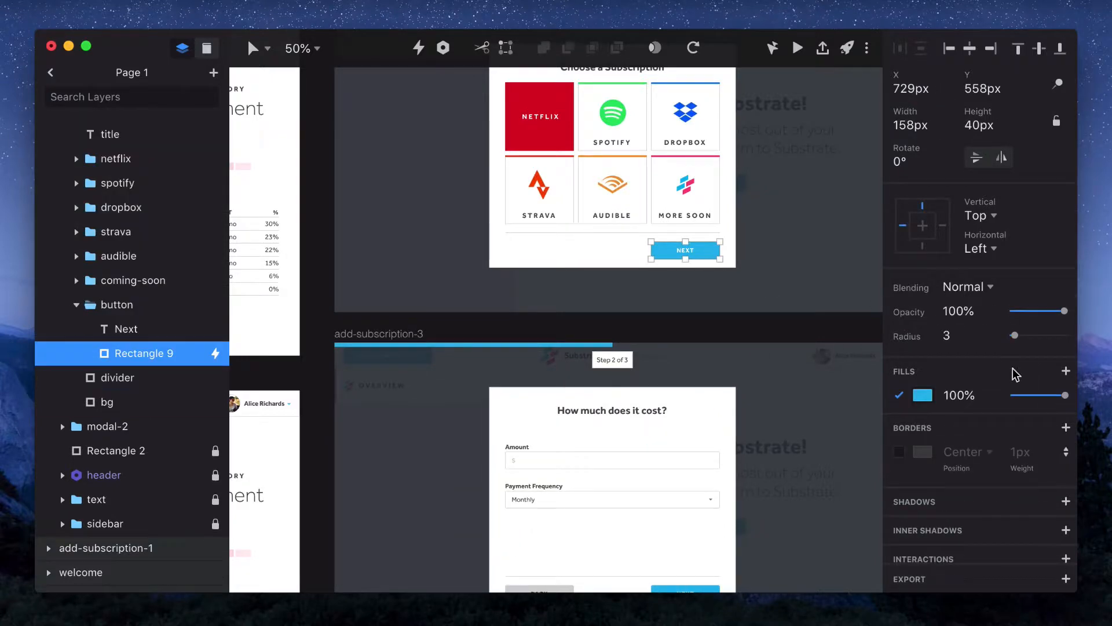
scroll(1049, 397, "down", 5)
left_click(984, 401)
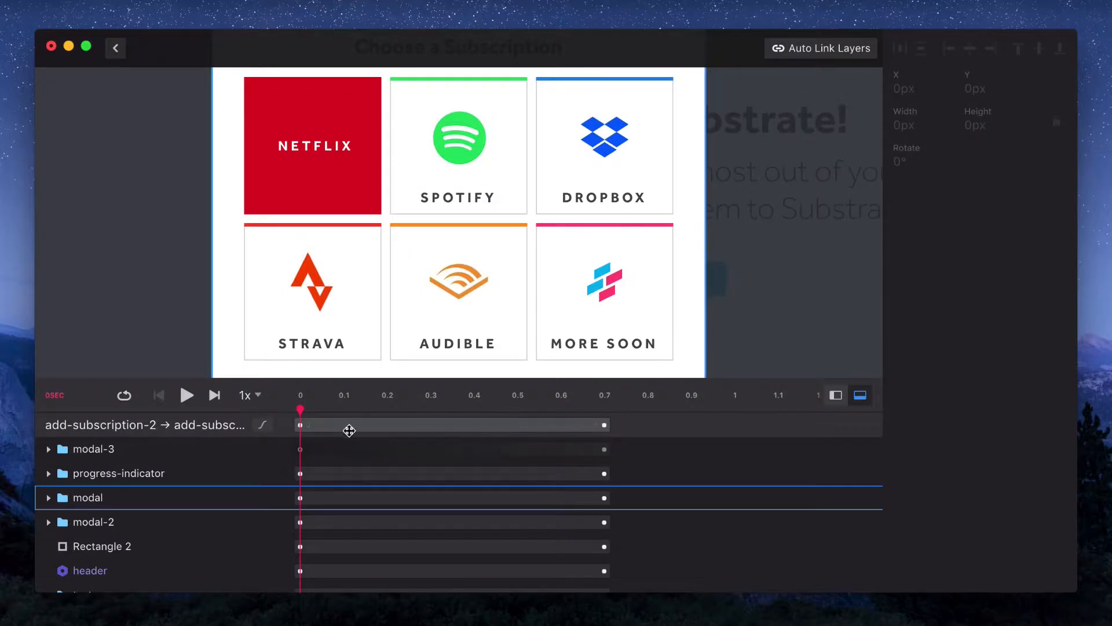
left_click(186, 395)
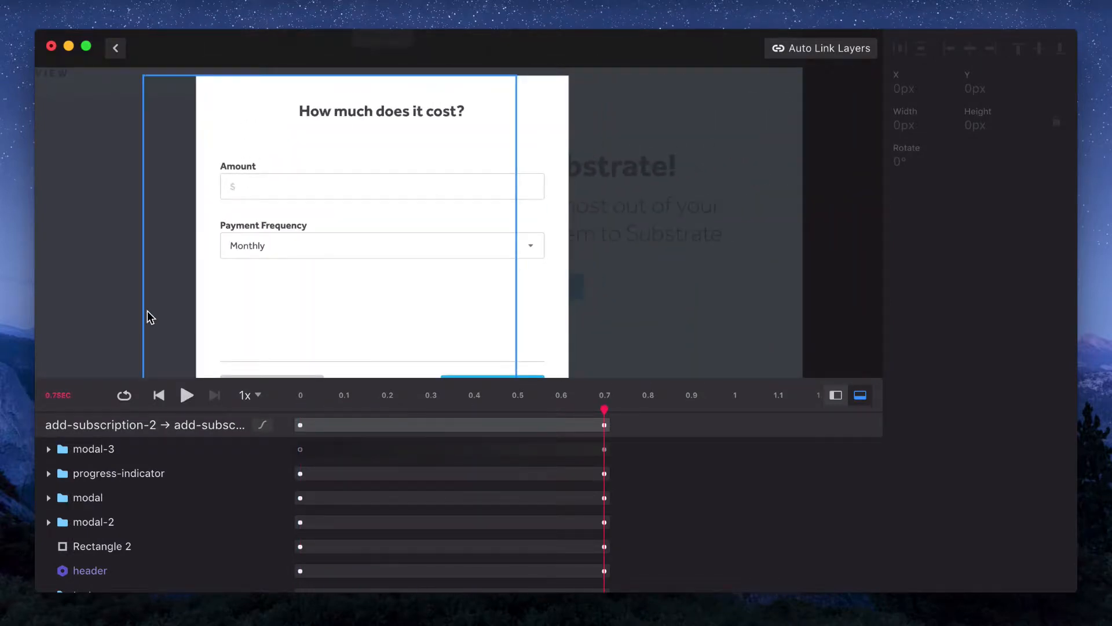
left_click(188, 395)
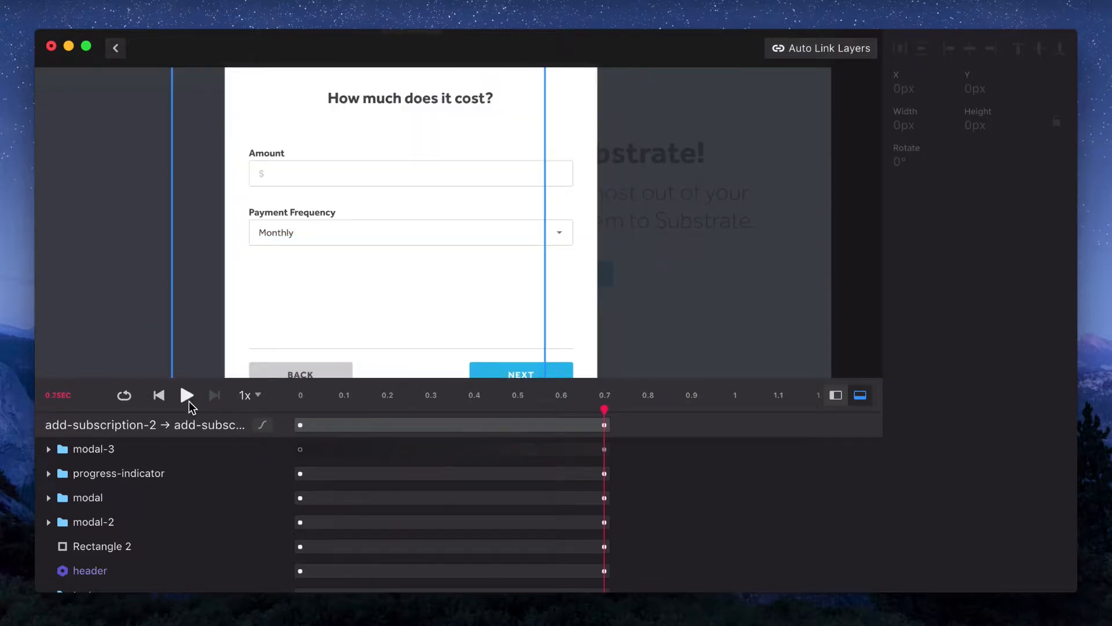
left_click(189, 401)
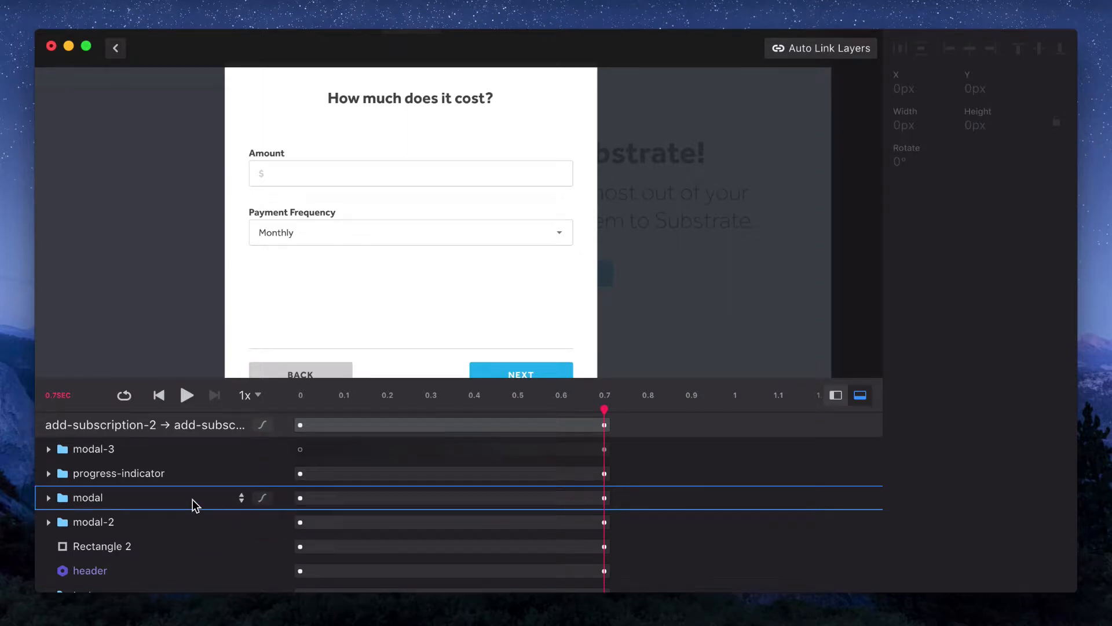
Shorten the modal layer's animation to 0.33 seconds and make modal-2's start at 0.37 seconds, lasting 0.33 seconds
left_click(229, 500)
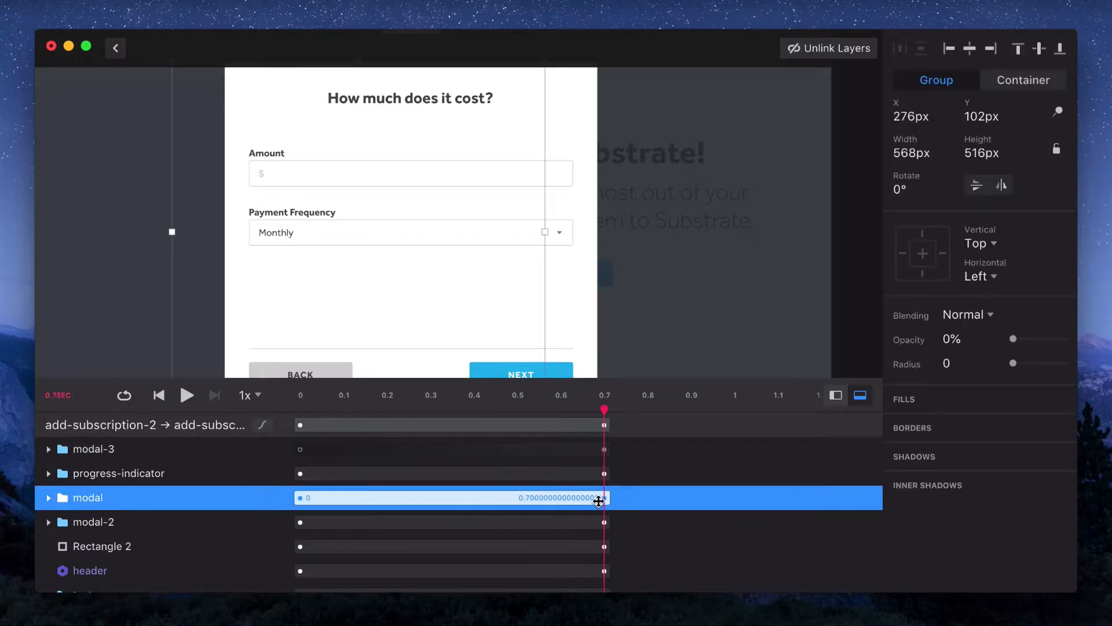
left_click_drag(606, 498, 443, 499)
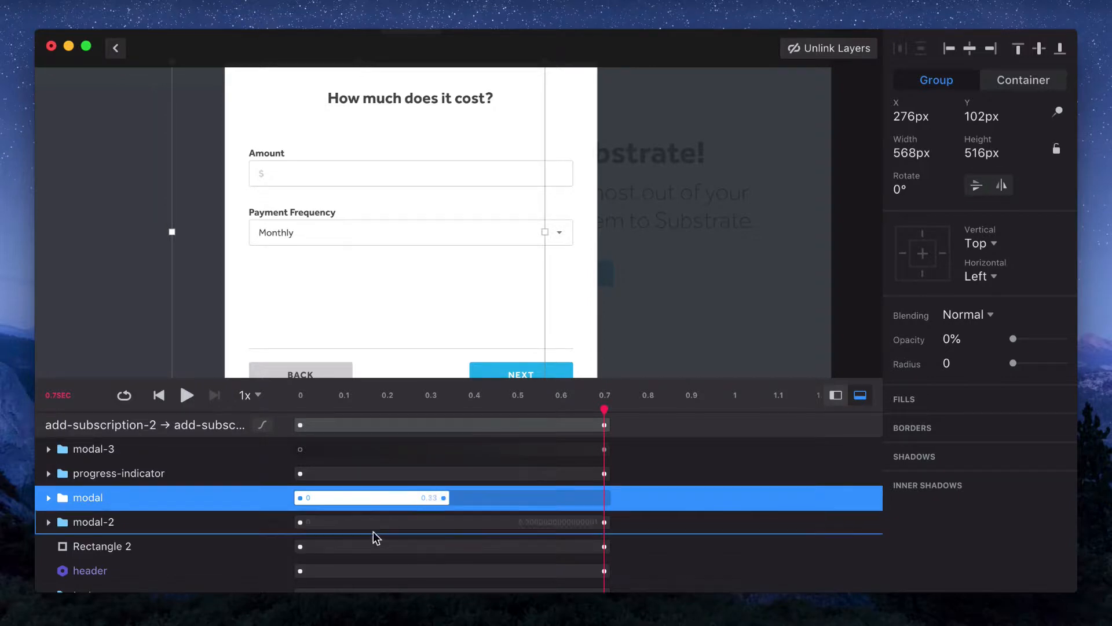
left_click(199, 524)
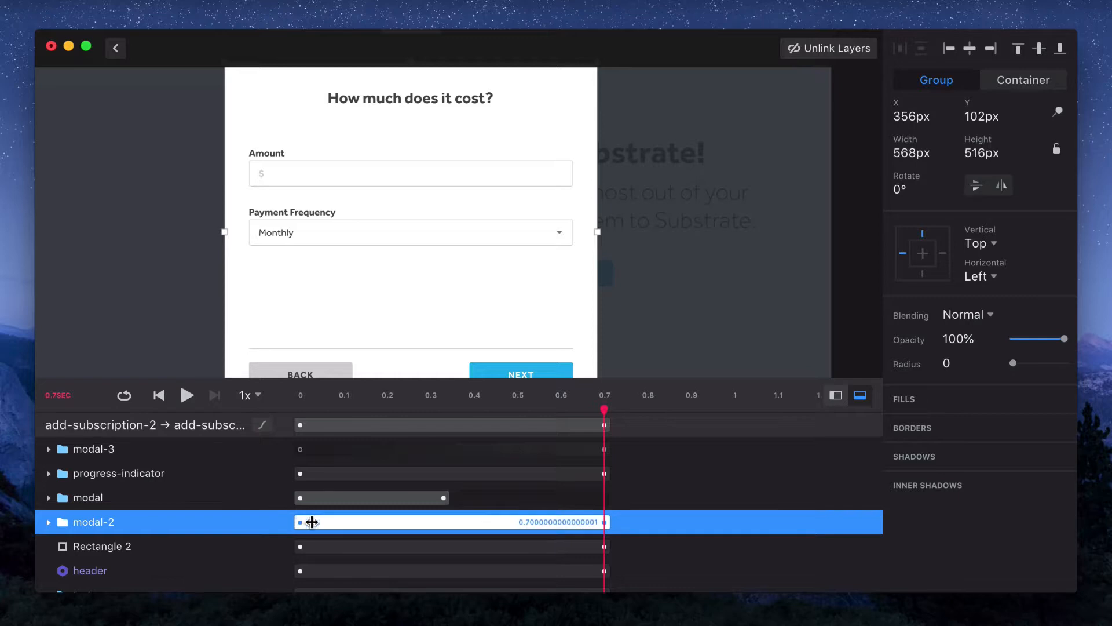
left_click_drag(300, 522, 461, 523)
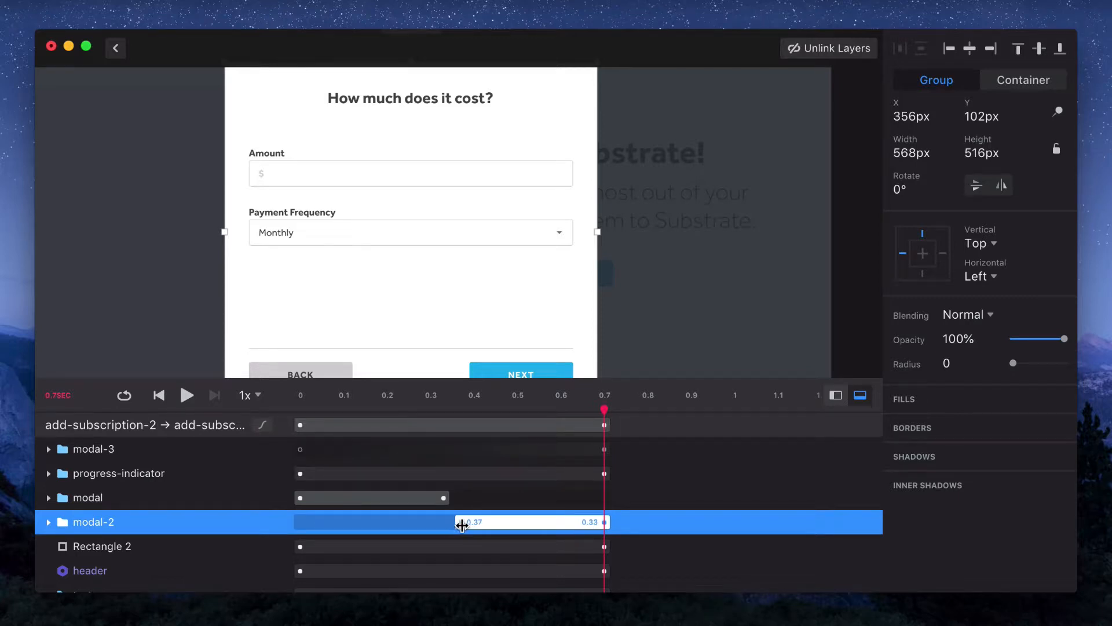
Play the retimed transition from the start several times to review the staggered modal animations
left_click(159, 395)
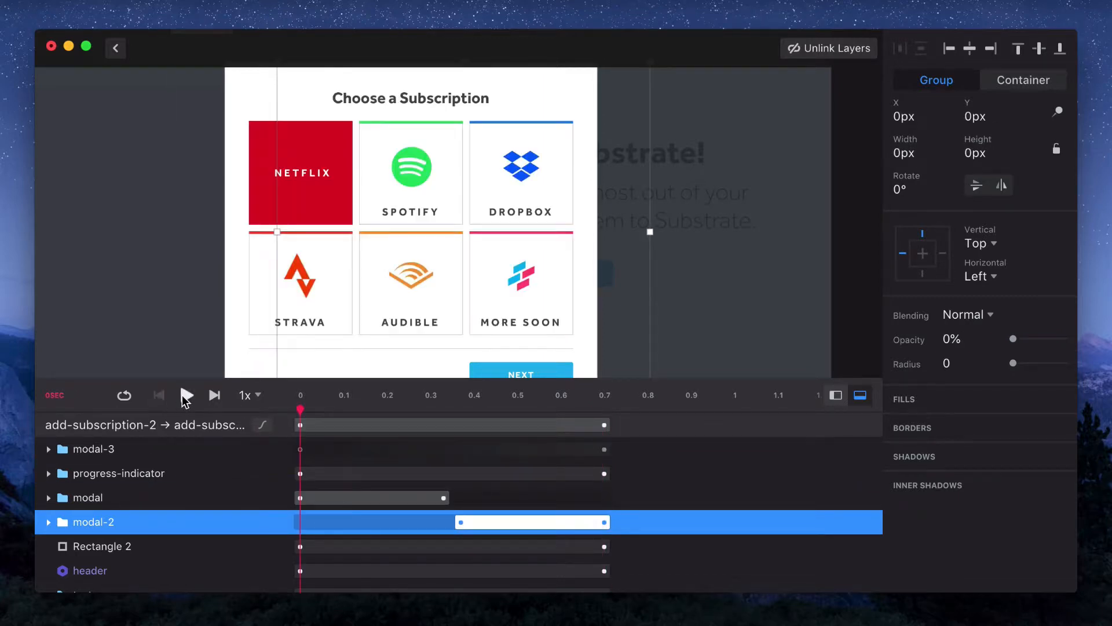
left_click(184, 394)
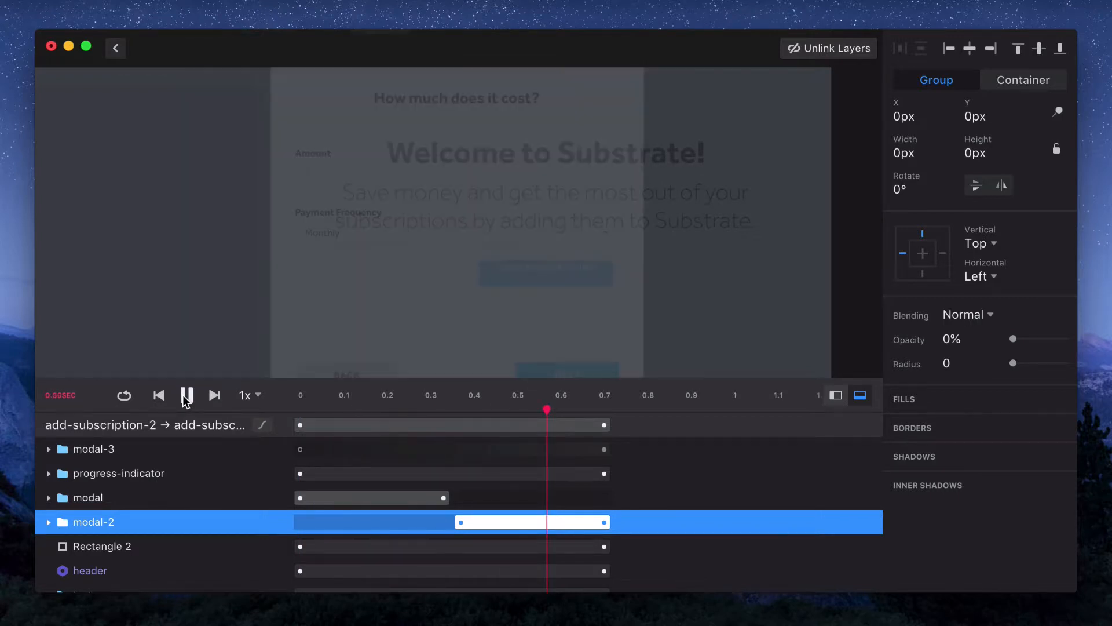
left_click(182, 395)
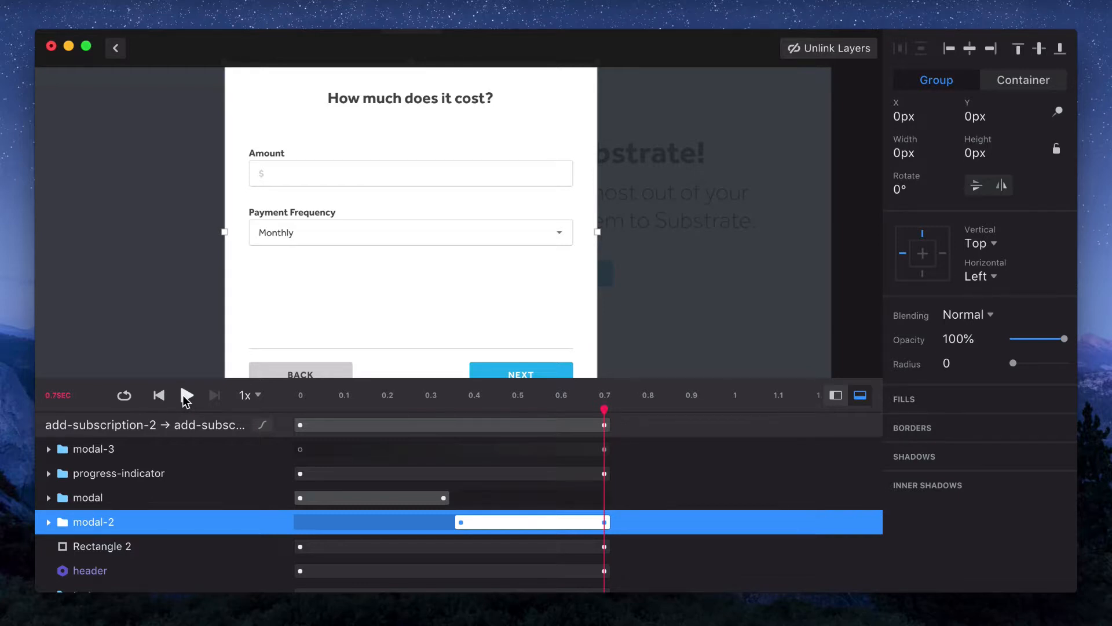
left_click(183, 394)
Set the easing of the whole add-subscription-2 to add-subscription-3 transition to Ease in
left_click(261, 428)
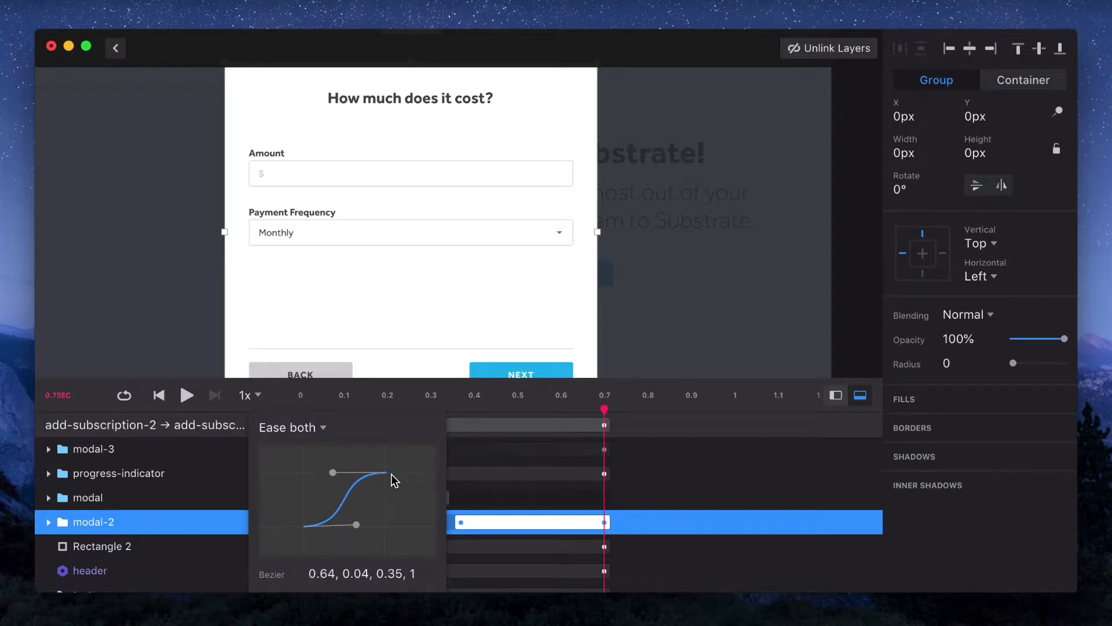
left_click(283, 432)
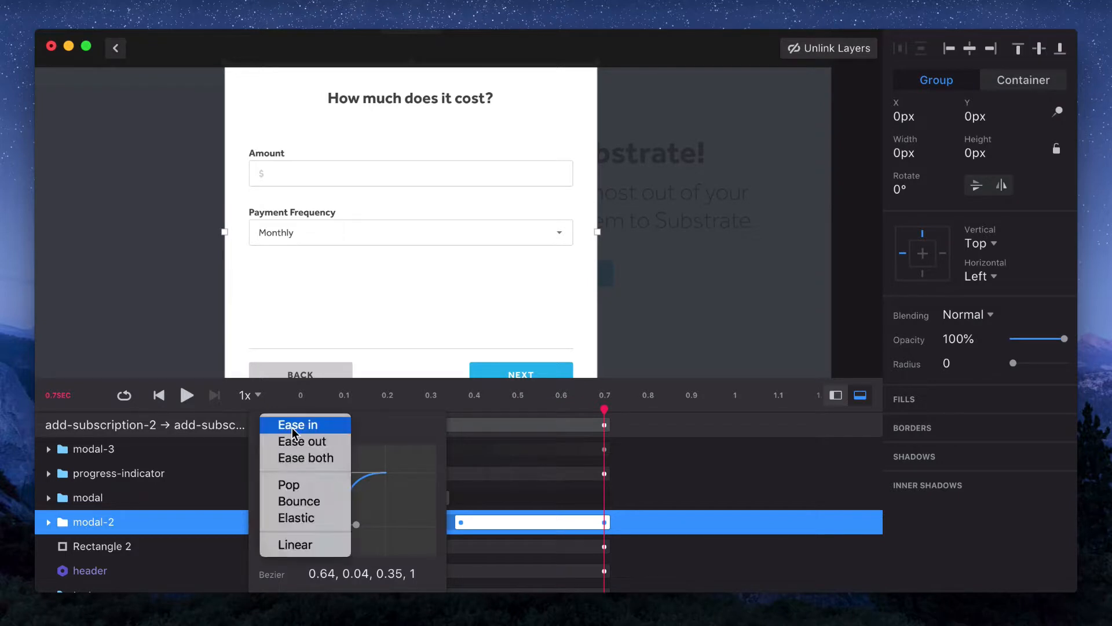
left_click(292, 427)
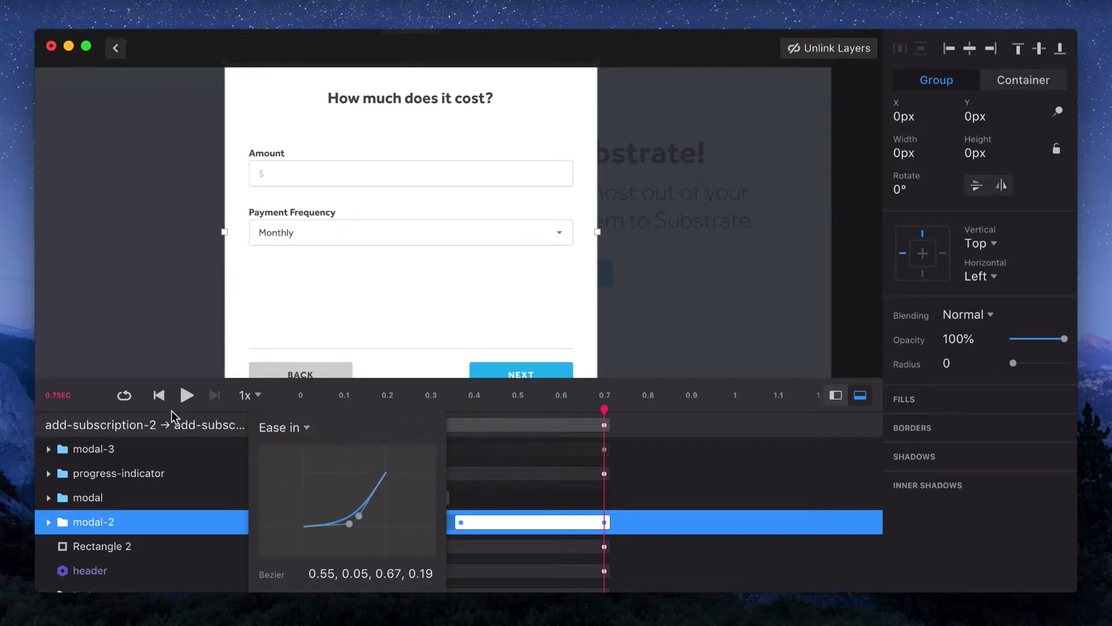
Play the transition from the start to review the Ease in easing
left_click(142, 420)
left_click(159, 395)
left_click(185, 395)
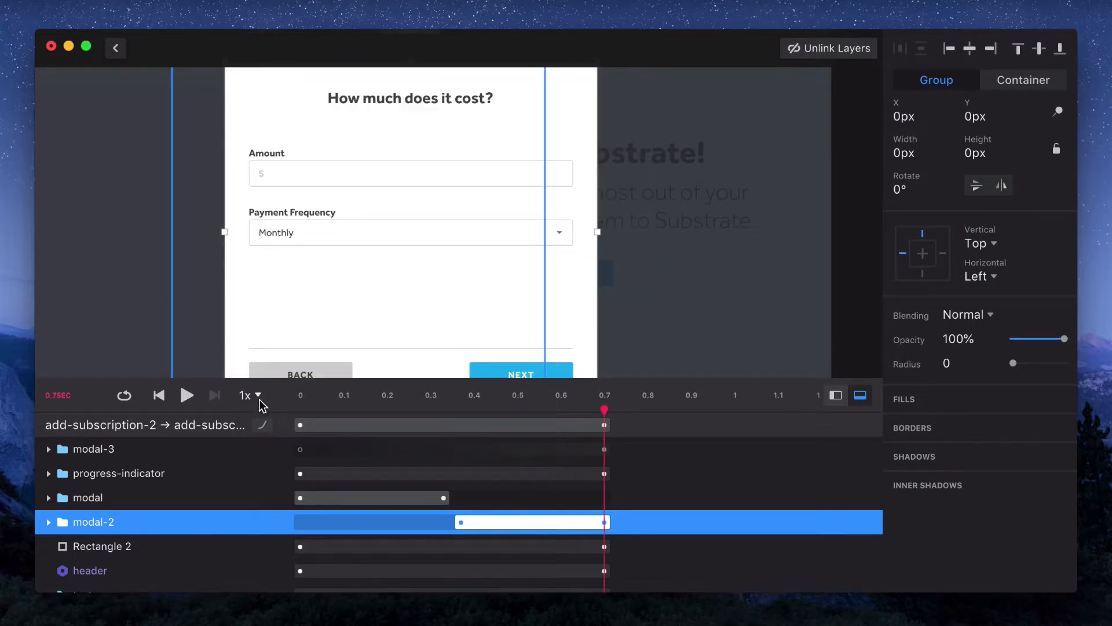
Set the easing of the whole transition to Ease out and play it from the start
left_click(262, 425)
left_click(284, 433)
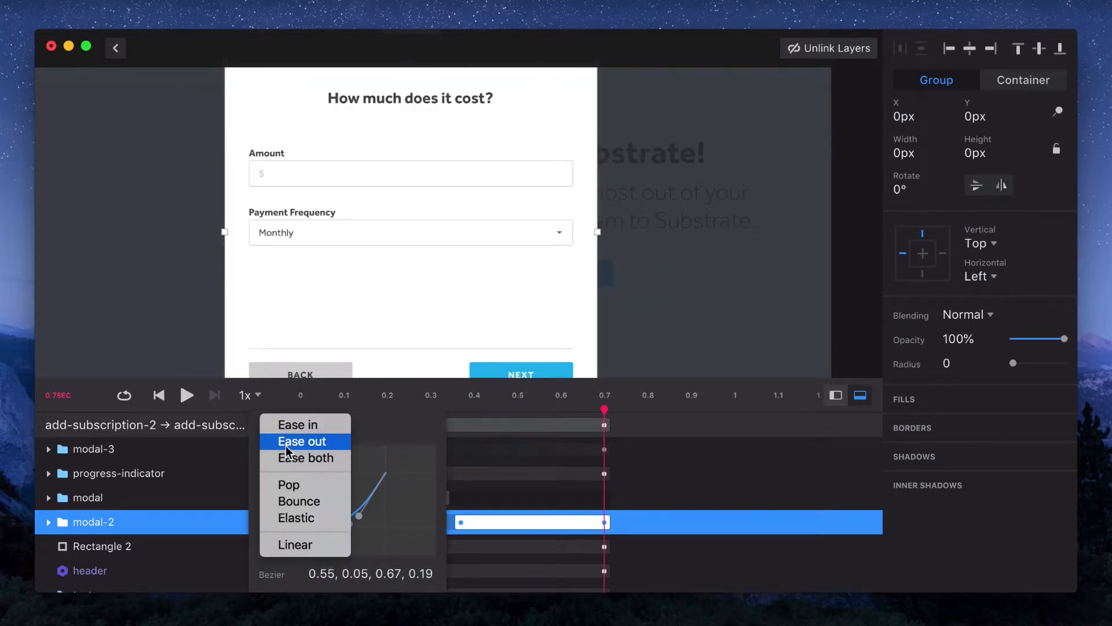
left_click(286, 444)
left_click(160, 396)
left_click(158, 395)
left_click(184, 395)
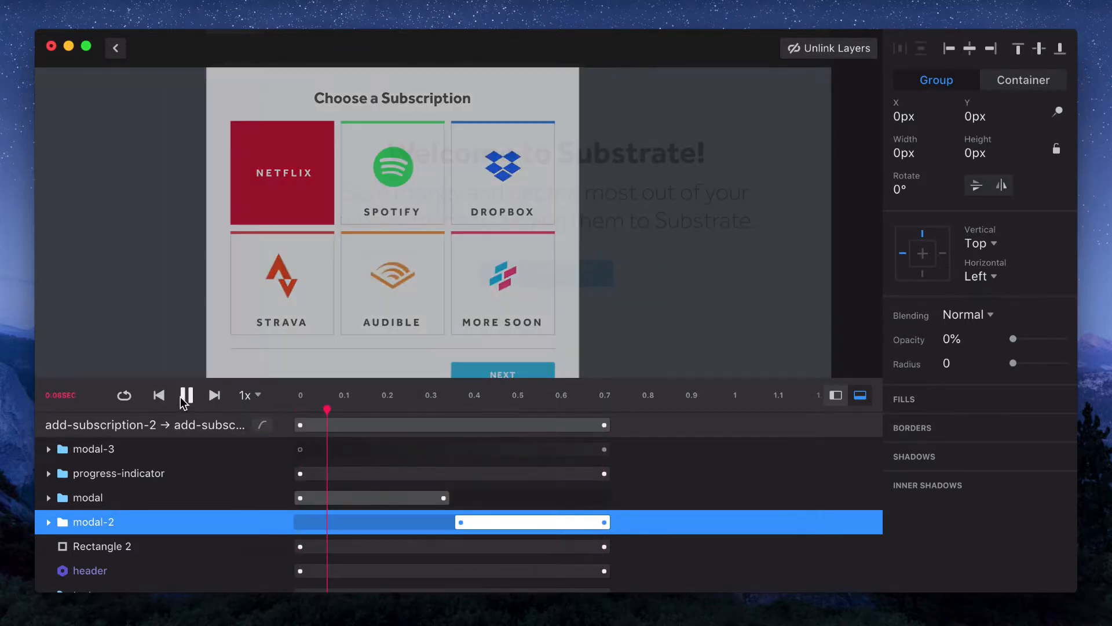
Set the easing of the whole add-subscription-2 to add-subscription-3 transition to Ease both
left_click(261, 429)
left_click(275, 427)
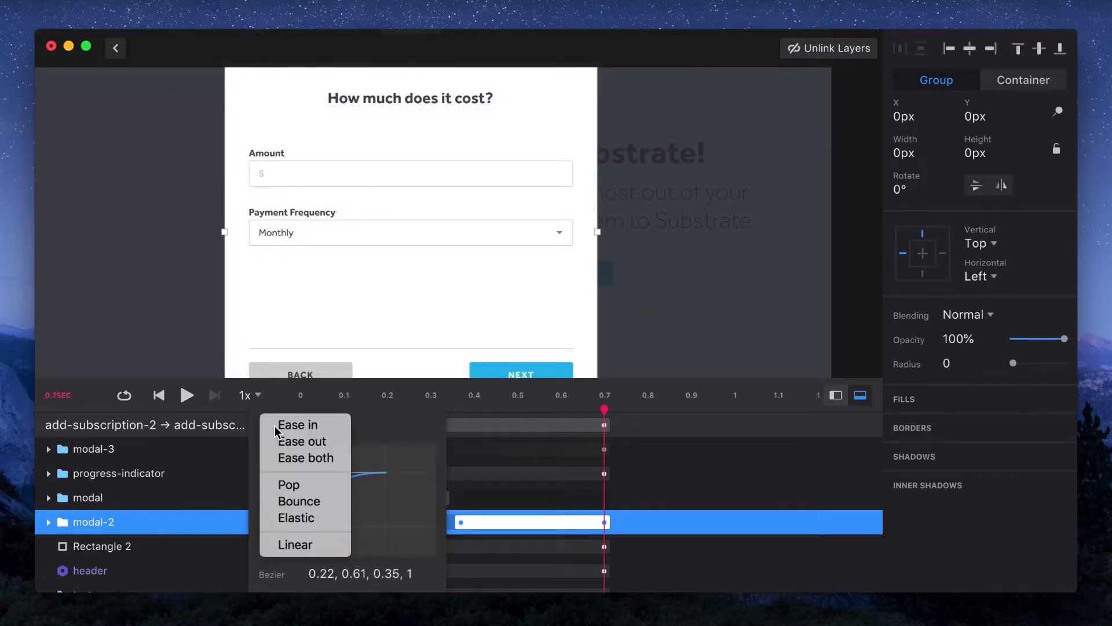
left_click(288, 459)
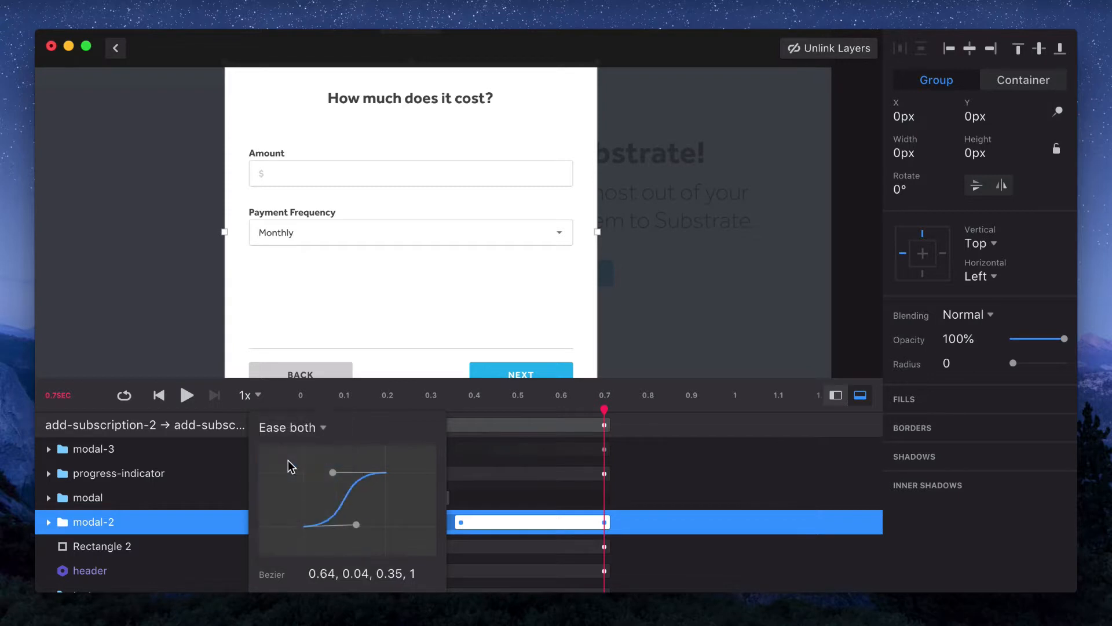
left_click(216, 475)
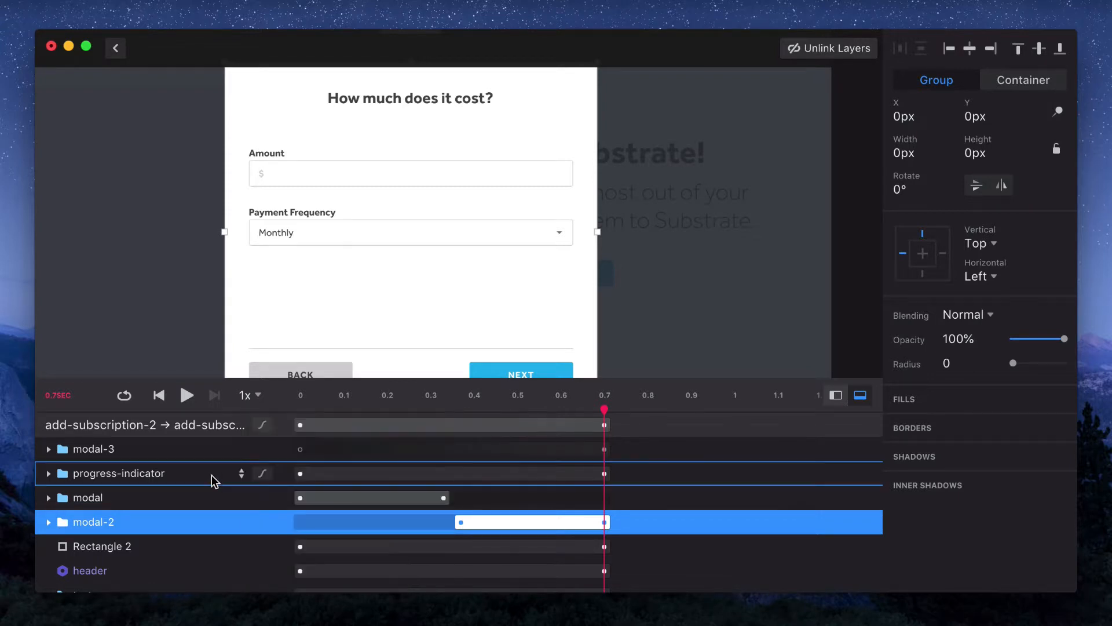
Set the easing of the modal layer's own animation to Ease in
left_click(128, 497)
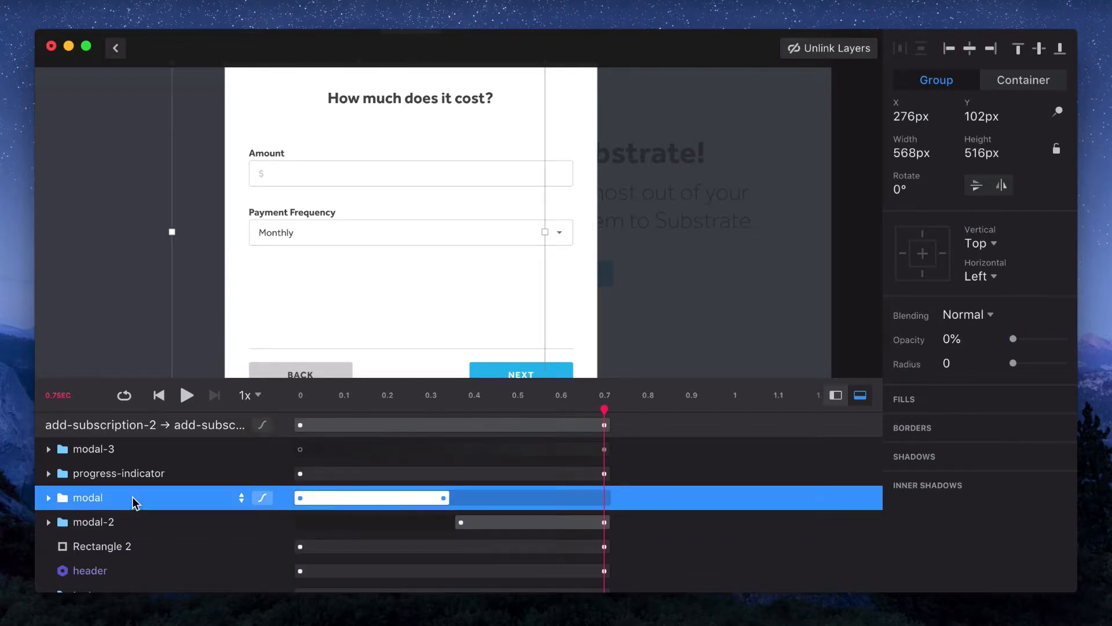
left_click(262, 498)
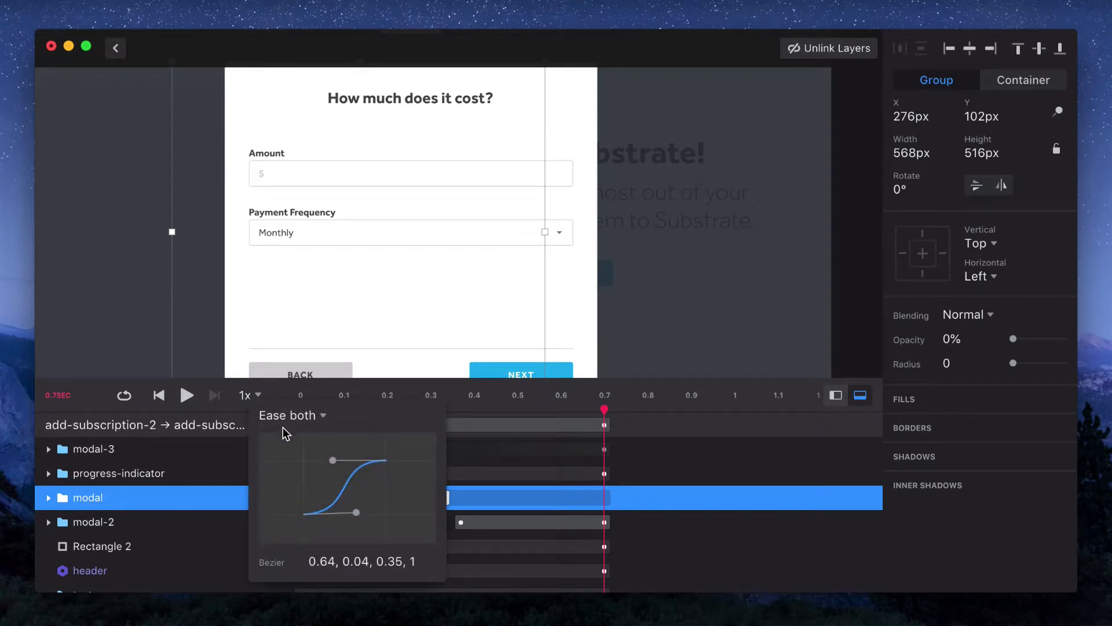
left_click(290, 415)
left_click(297, 415)
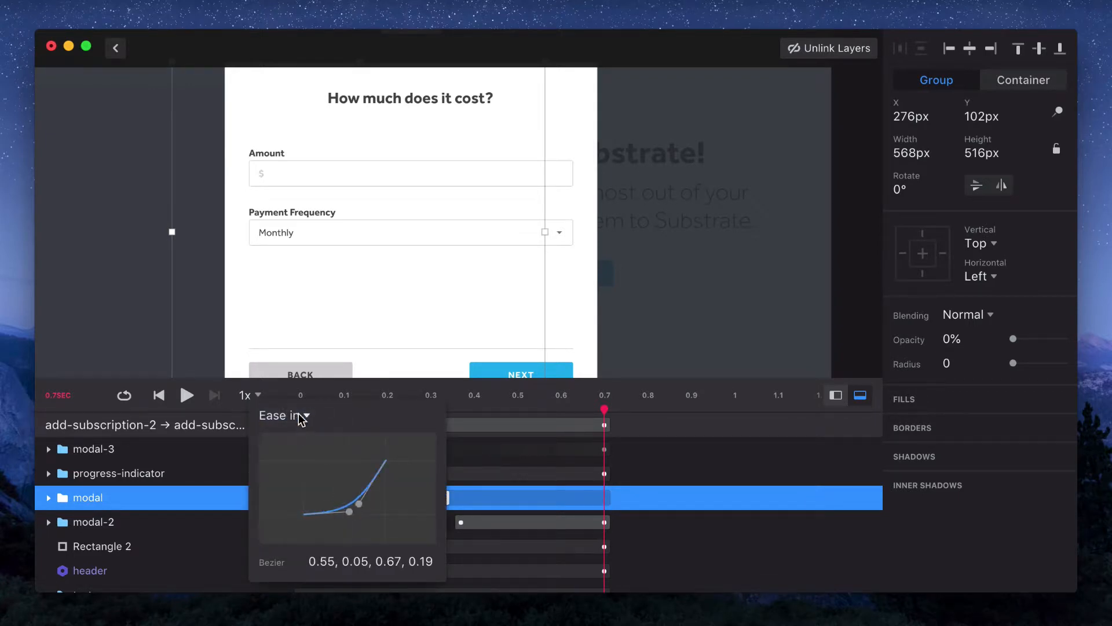
Set the easing of the modal-2 layer's own animation to Ease out
left_click(134, 527)
left_click(134, 525)
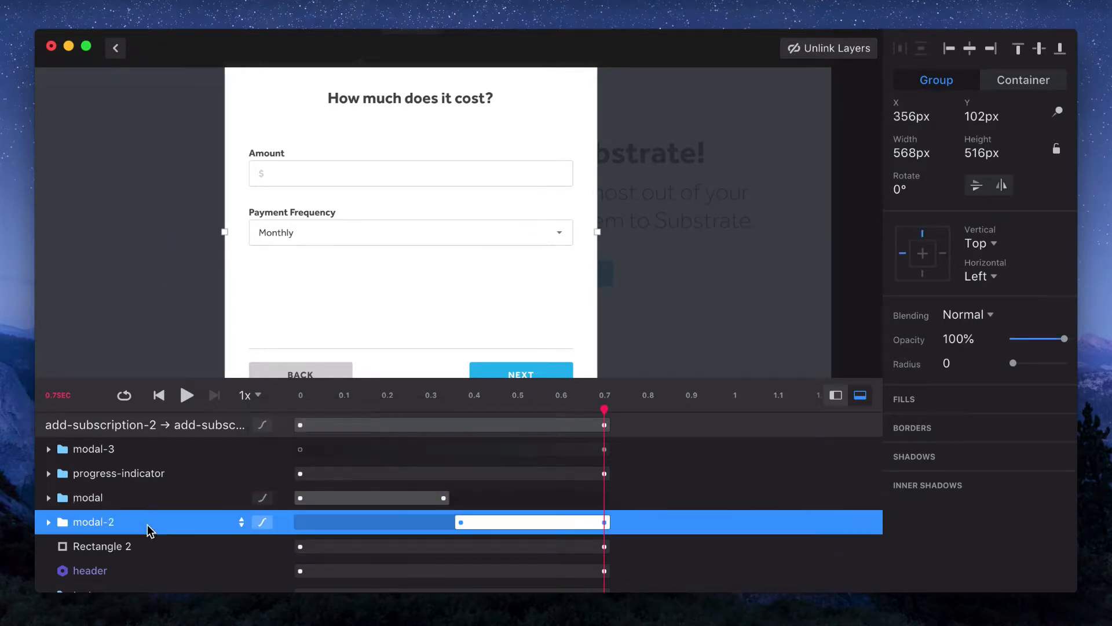
left_click(266, 521)
left_click(293, 414)
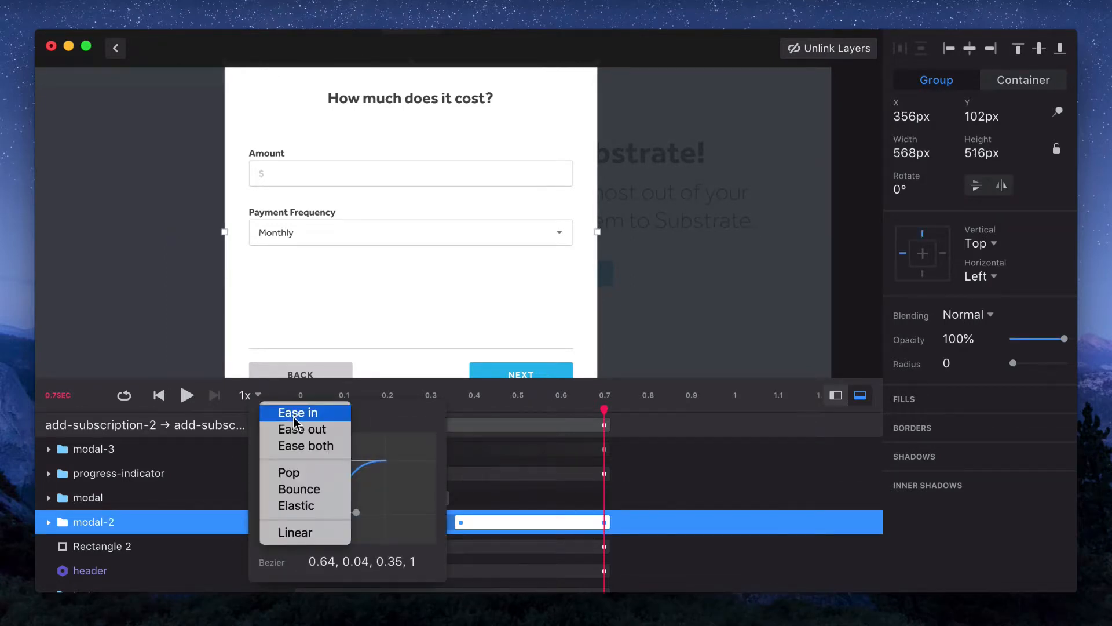
left_click(294, 430)
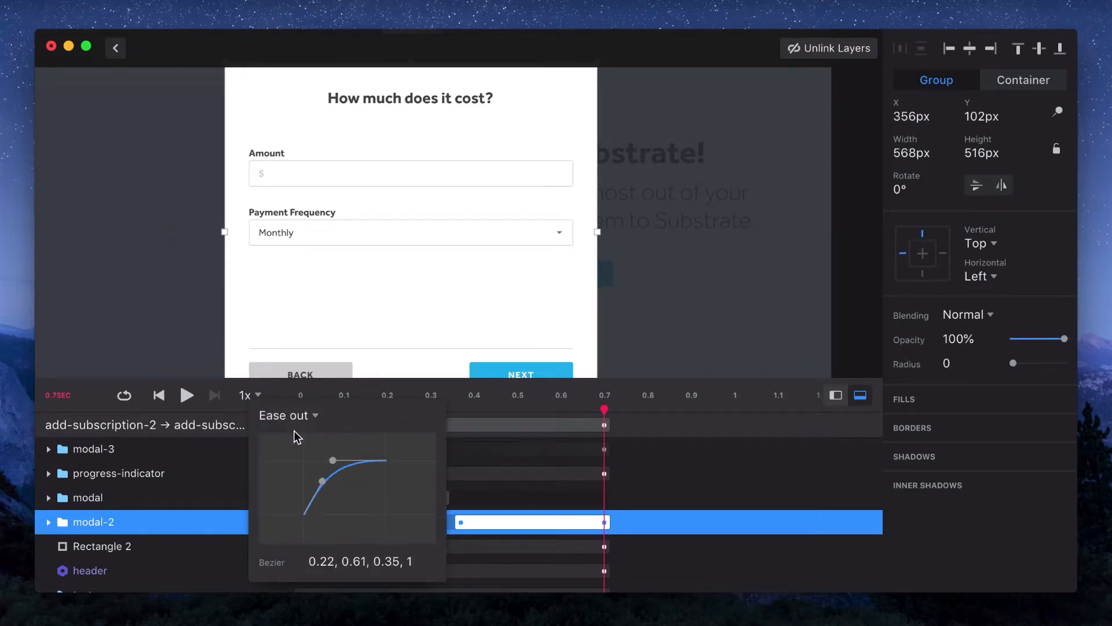
Play the transition from the start several times to review the modal easing and the progress indicator's motion
left_click(159, 395)
left_click(187, 395)
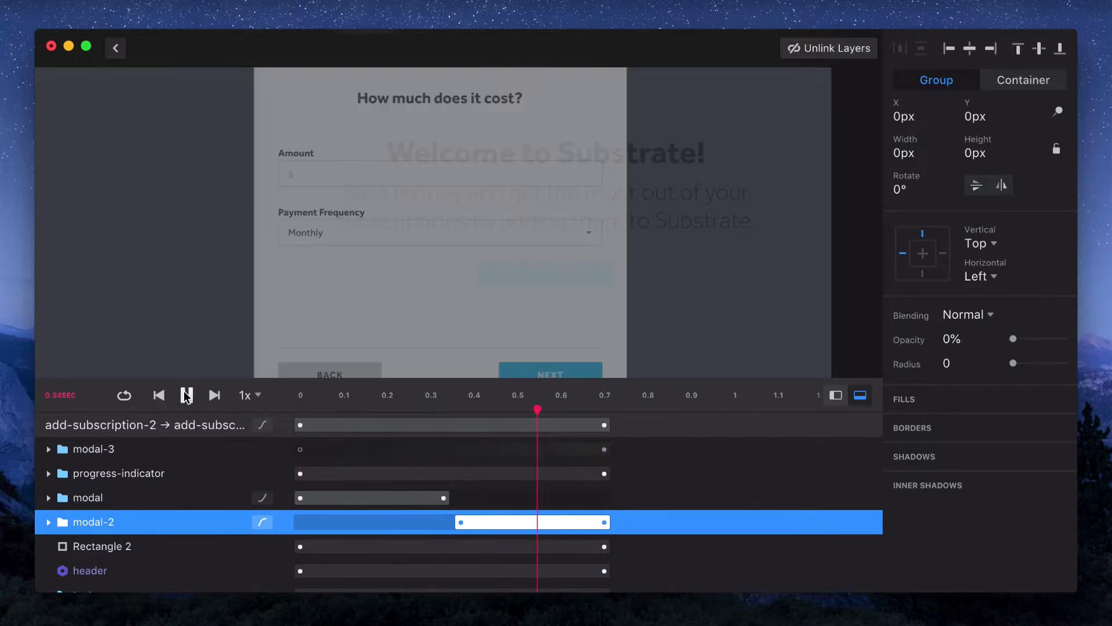
left_click(186, 396)
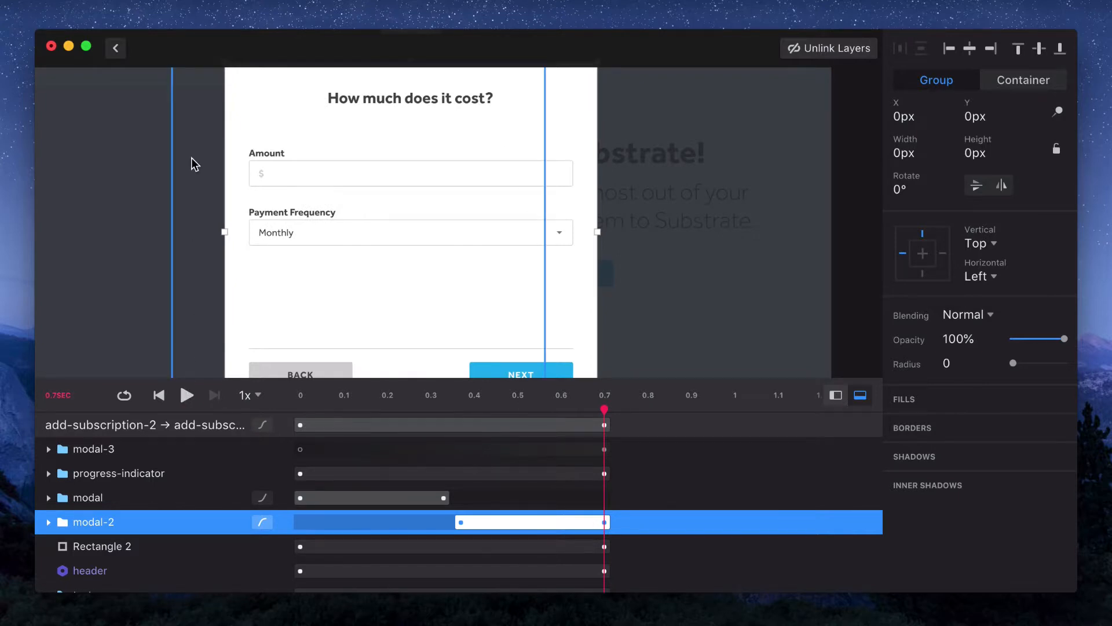
scroll(191, 159, "up", 3)
scroll(191, 158, "left", 2)
scroll(192, 158, "down", 1)
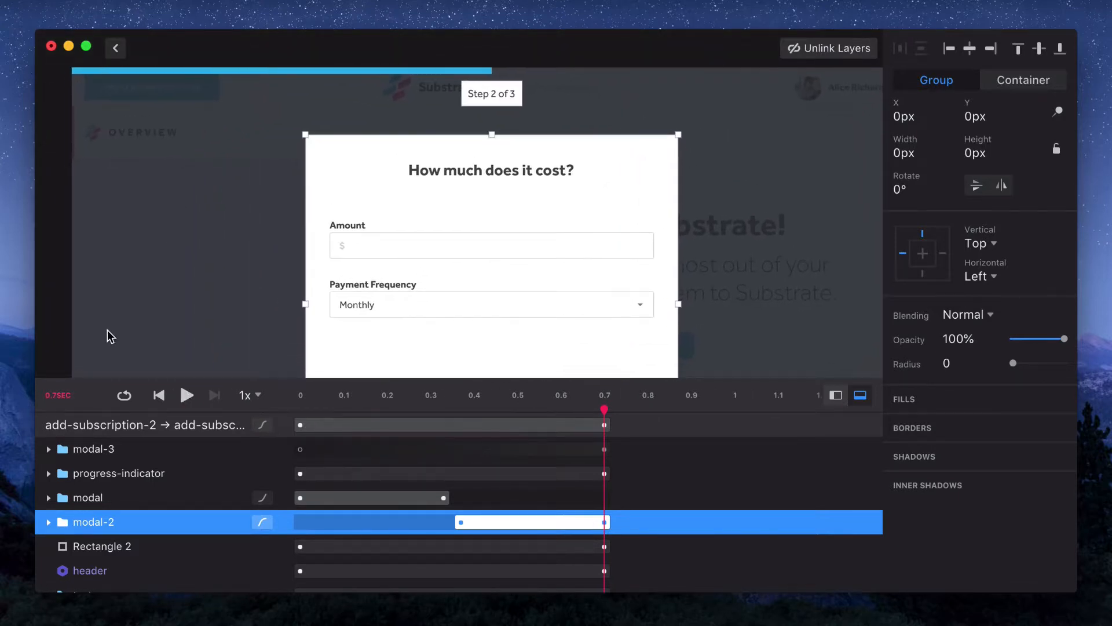
left_click(158, 395)
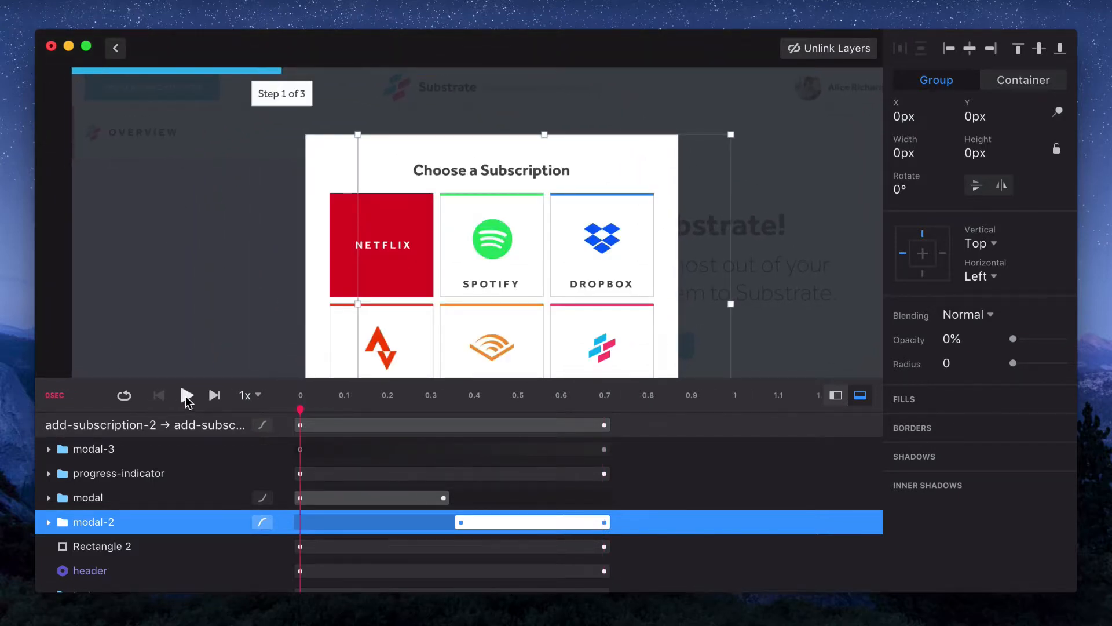
left_click(187, 395)
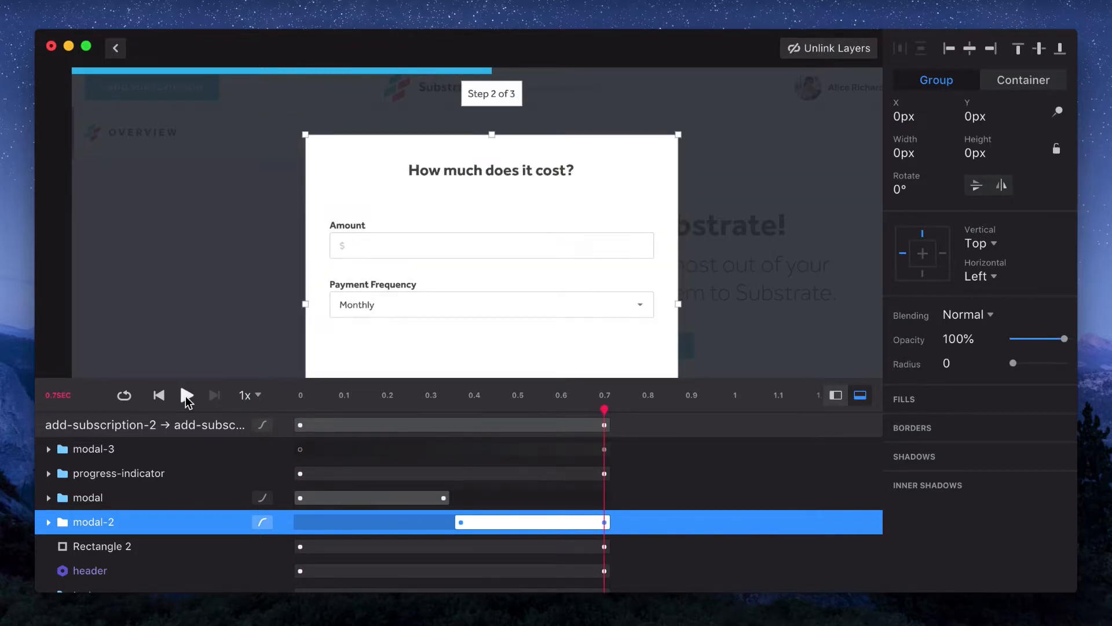
left_click(187, 395)
left_click(187, 395)
left_click(186, 395)
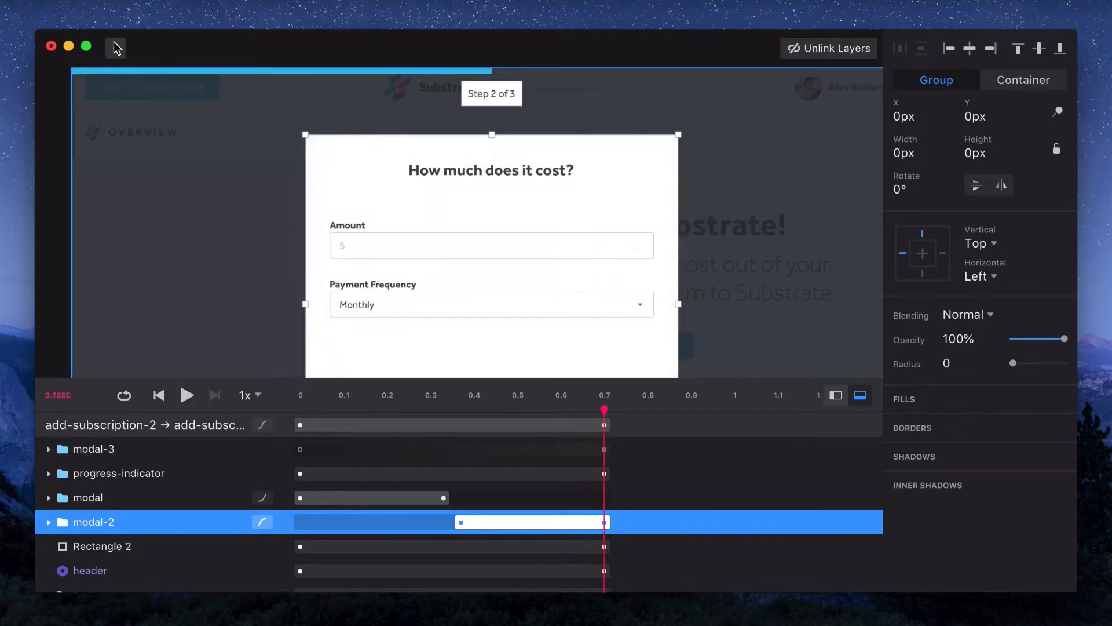
Leave the timeline and ungroup the progress indicator on the add-subscription-3 and add-subscription-2 artboards
left_click(115, 45)
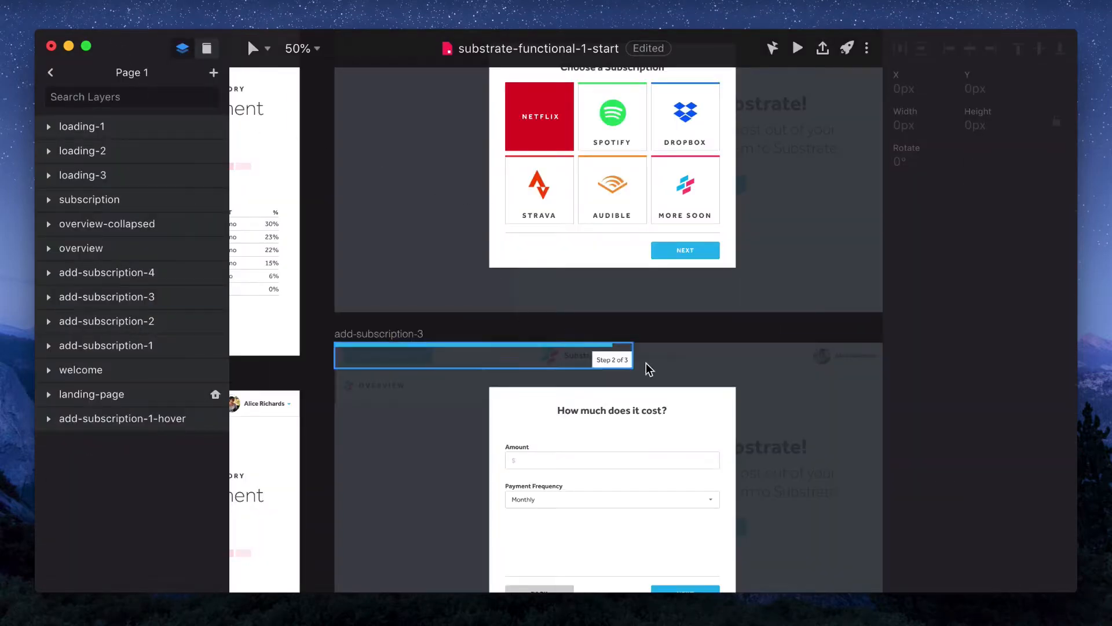
left_click(597, 363)
key("super+shift+g")
scroll(597, 363, "up", 4)
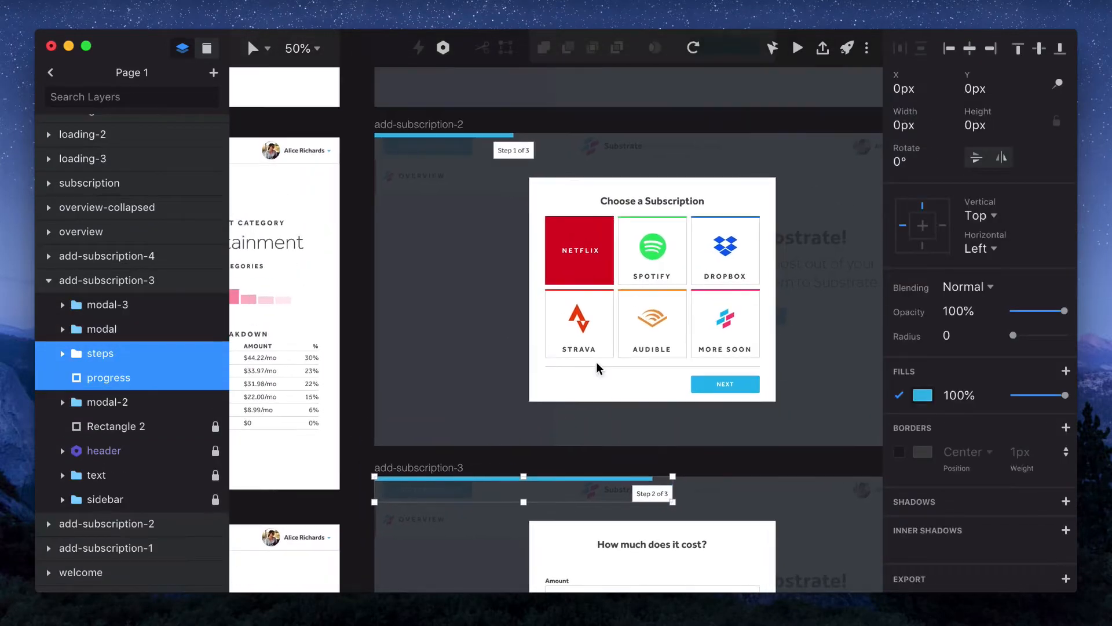
left_click(497, 154)
key("super+shift+g")
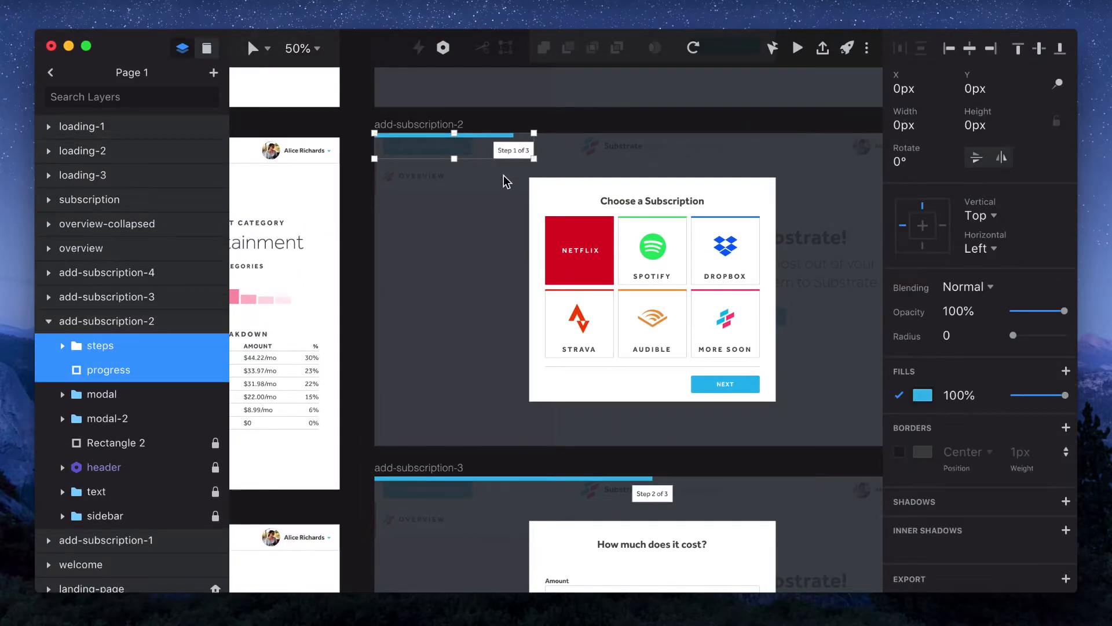
Rename the "Step 1 of 3" label group on add-subscription-2 as steps1
left_click(504, 176)
left_click(509, 155)
key("super+r")
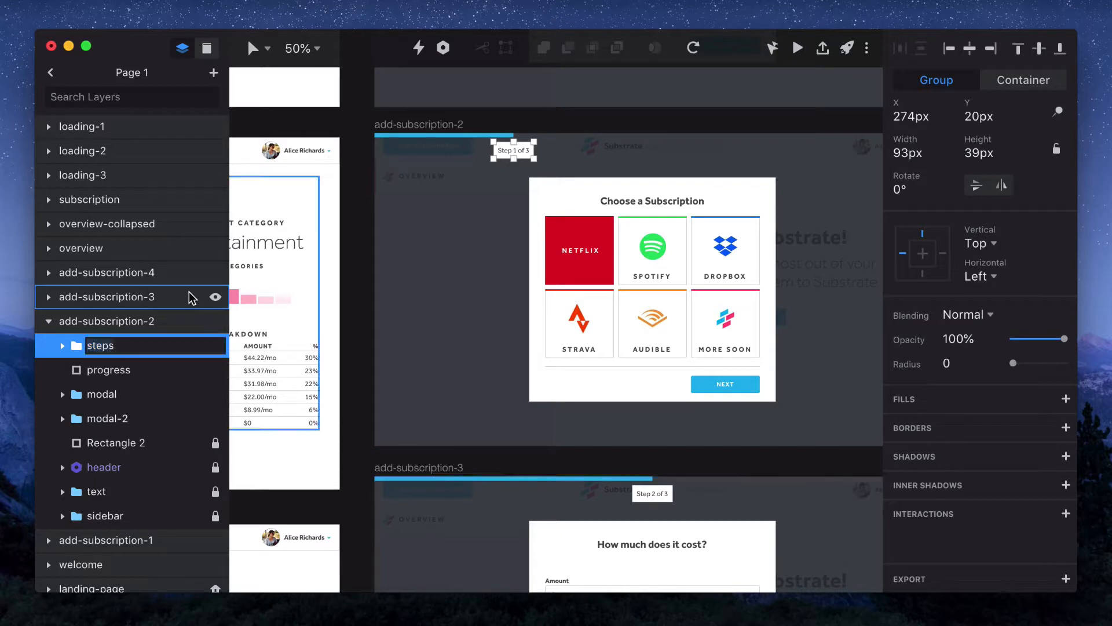
key("Right")
type("1")
key("Return")
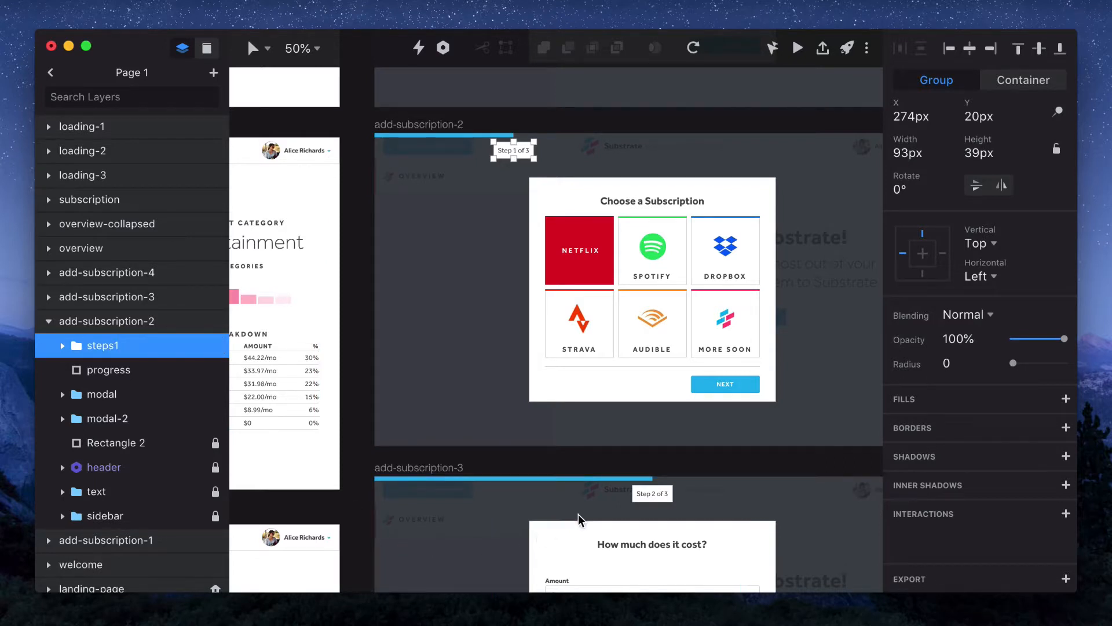
Rename the "Step 2 of 3" label group on add-subscription-3 as steps2
left_click(644, 496)
key("super+r")
key("Right")
type("2")
key("Return")
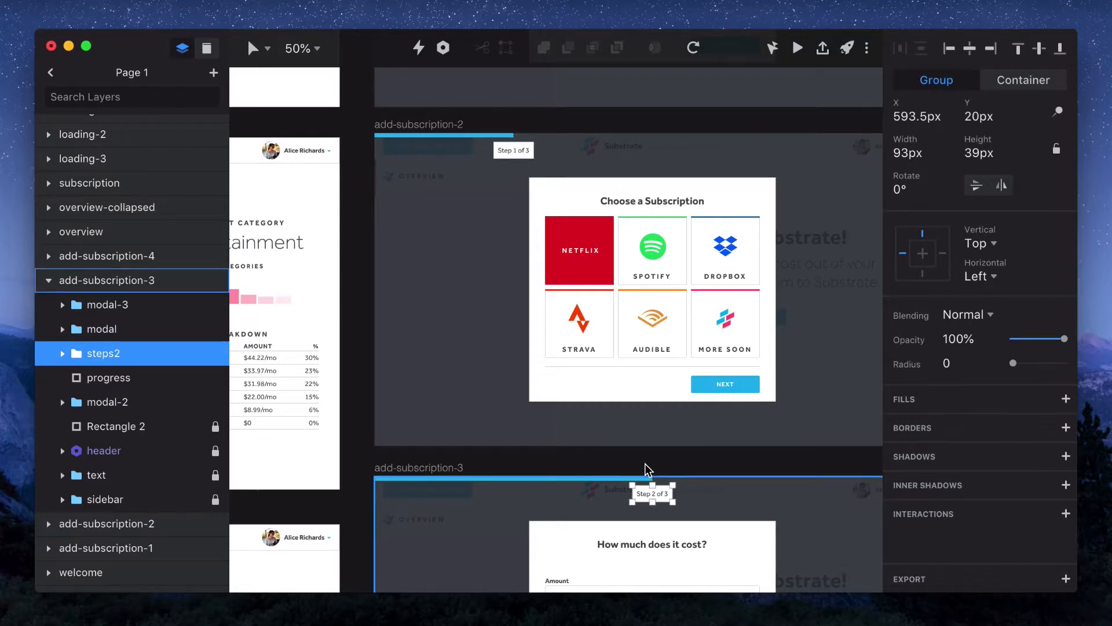
Copy the steps2 group from add-subscription-3 and paste it onto the add-subscription-2 artboard
left_click(645, 463)
left_click(661, 499)
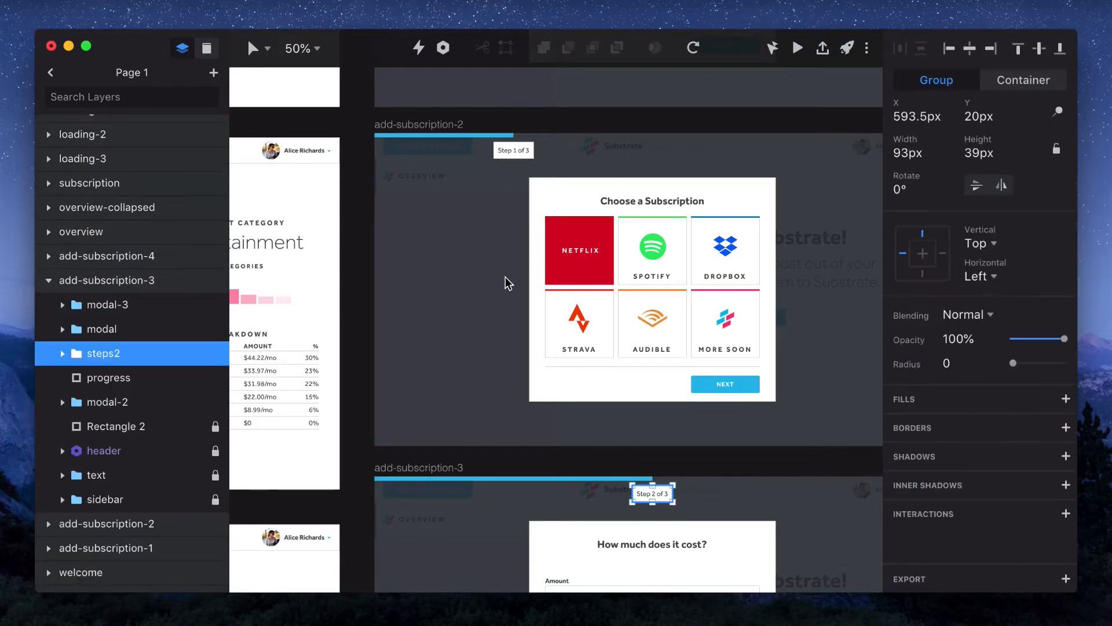
key("super+c")
left_click(411, 126)
key("super+v")
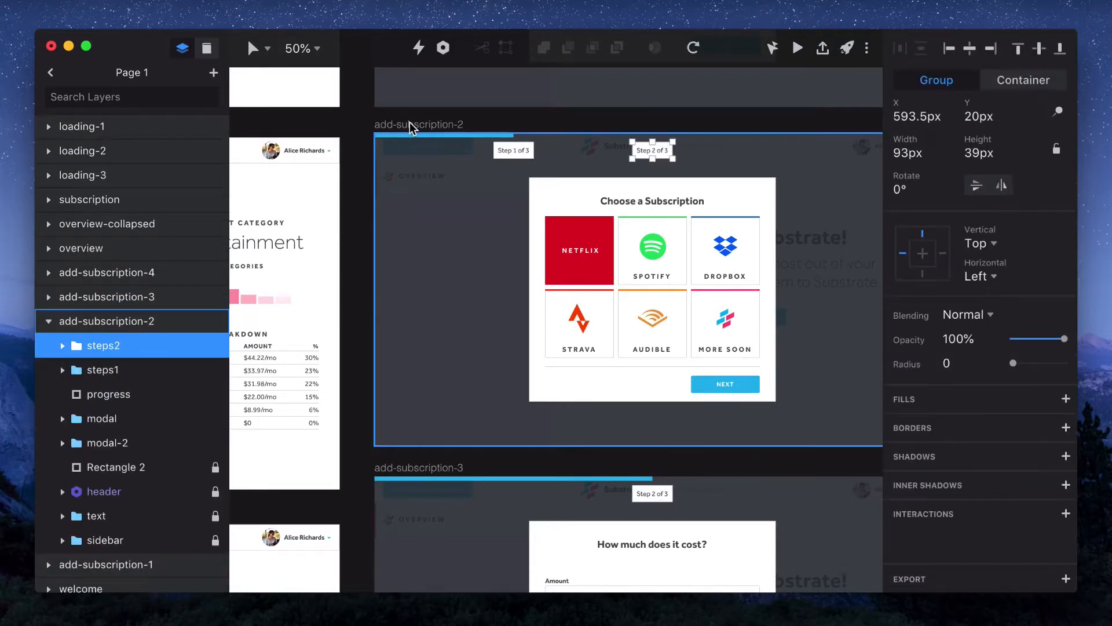
Nudge the pasted steps2 group left on add-subscription-2 and make it fully transparent
key("shift+Left")
key("shift+Left")
key("shift+Left")
key("shift+Left")
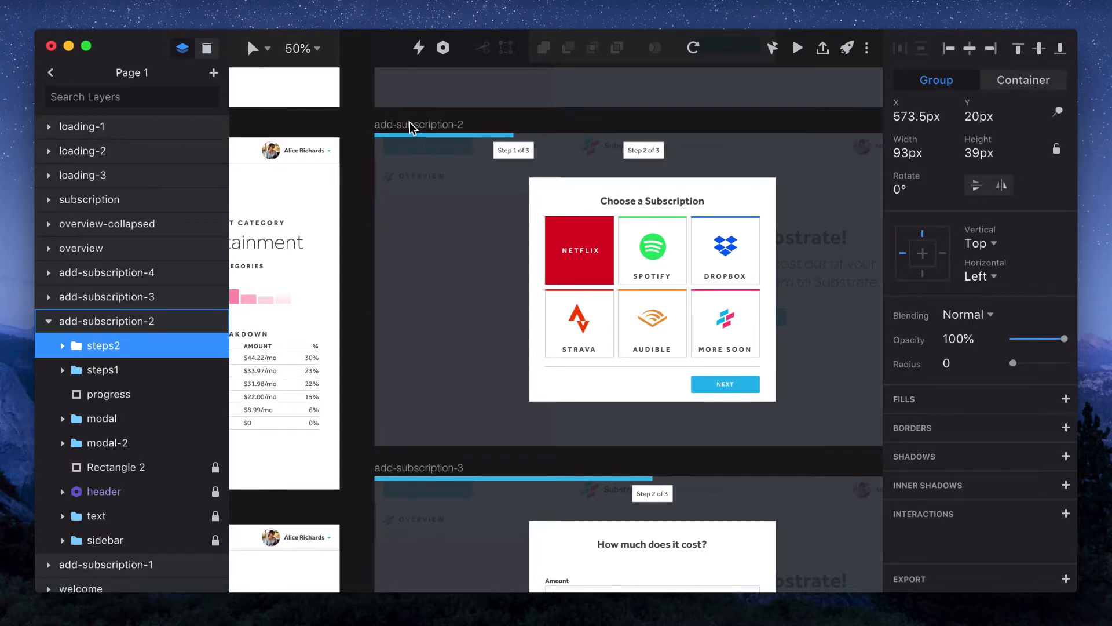
left_click_drag(1064, 340, 1010, 340)
Copy the steps1 group from add-subscription-2 and paste it onto the add-subscription-3 artboard
left_click(517, 152)
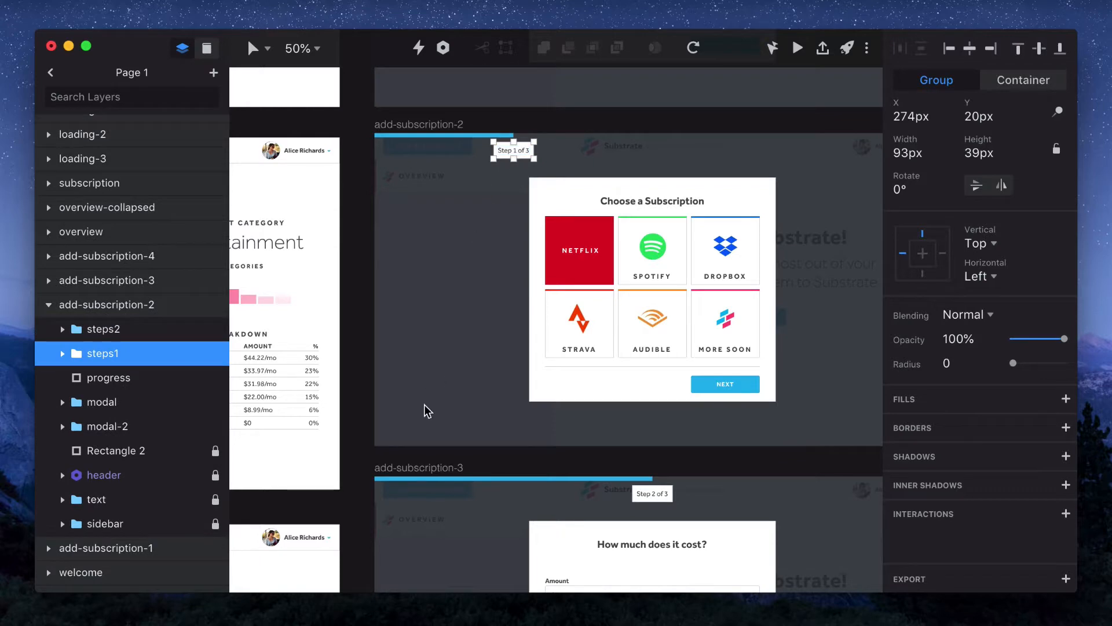
key("super+c")
left_click(416, 468)
key("super+v")
Nudge the pasted steps1 group left on add-subscription-3 and make it fully transparent
key("shift+Left")
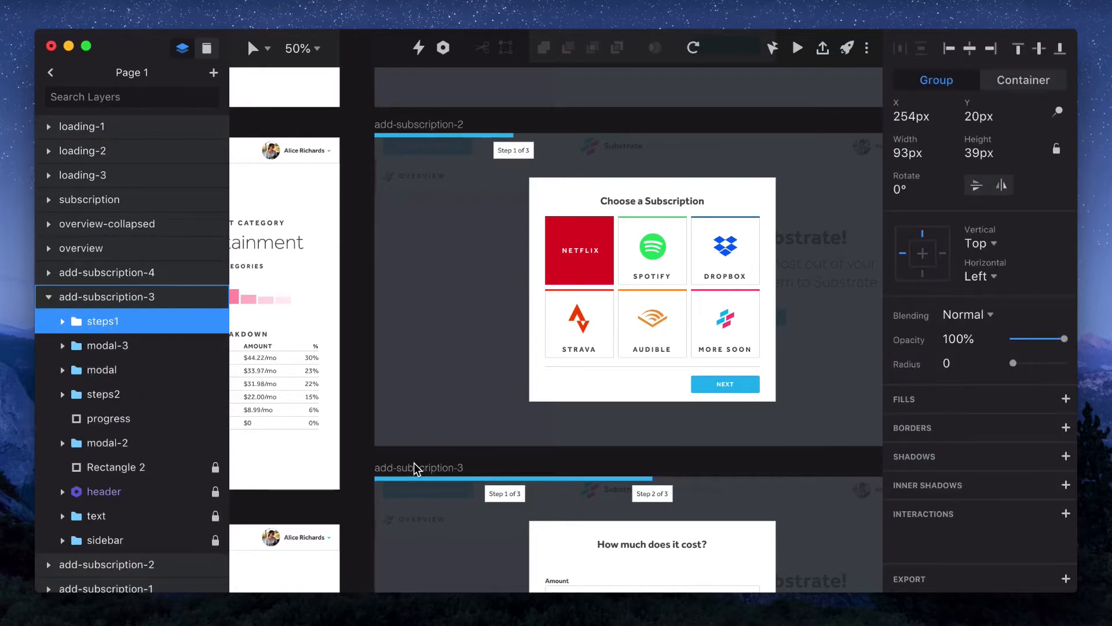
key("shift+Left")
key("shift+Left")
left_click_drag(1060, 342, 921, 341)
Open the timeline of the Next button's transition on add-subscription-2 and play the animation with the step labels in view
left_click(744, 384)
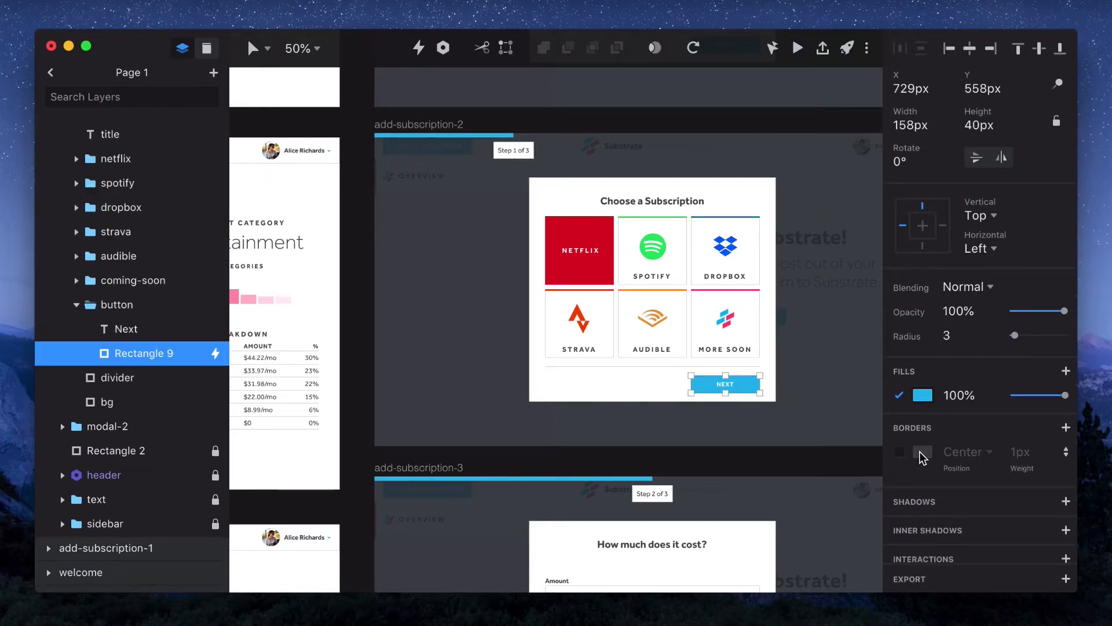
scroll(950, 429, "down", 6)
left_click(1036, 406)
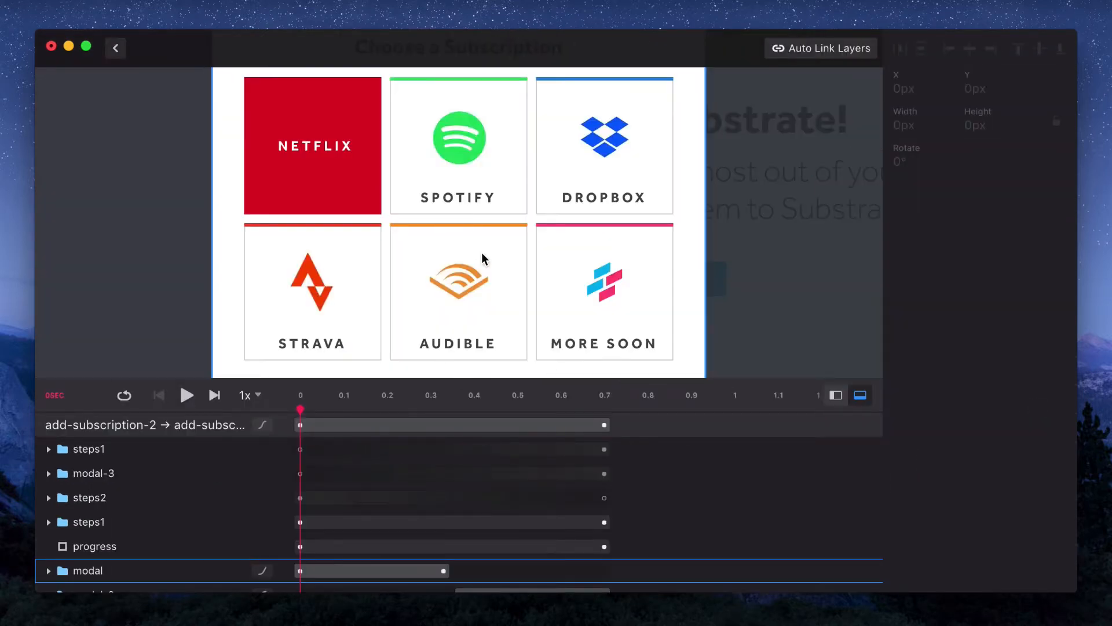
scroll(485, 257, "up", 5)
left_click(187, 395)
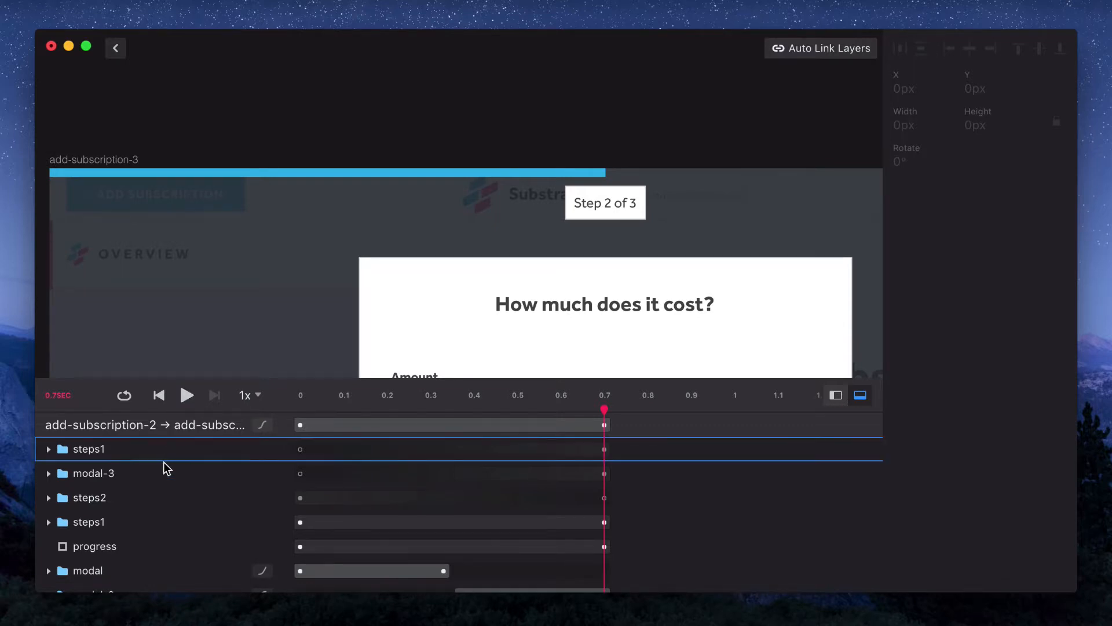
Unlink the mismatched steps1 group in the timeline of the add-subscription-2 to add-subscription-3 transition
left_click(141, 522)
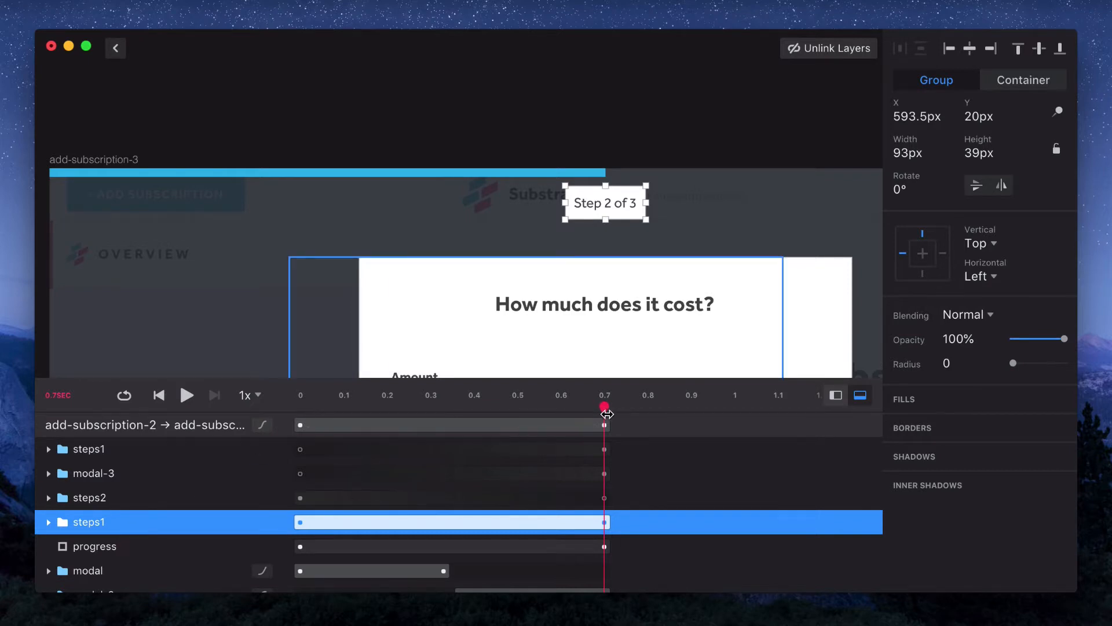
left_click_drag(606, 412, 577, 408)
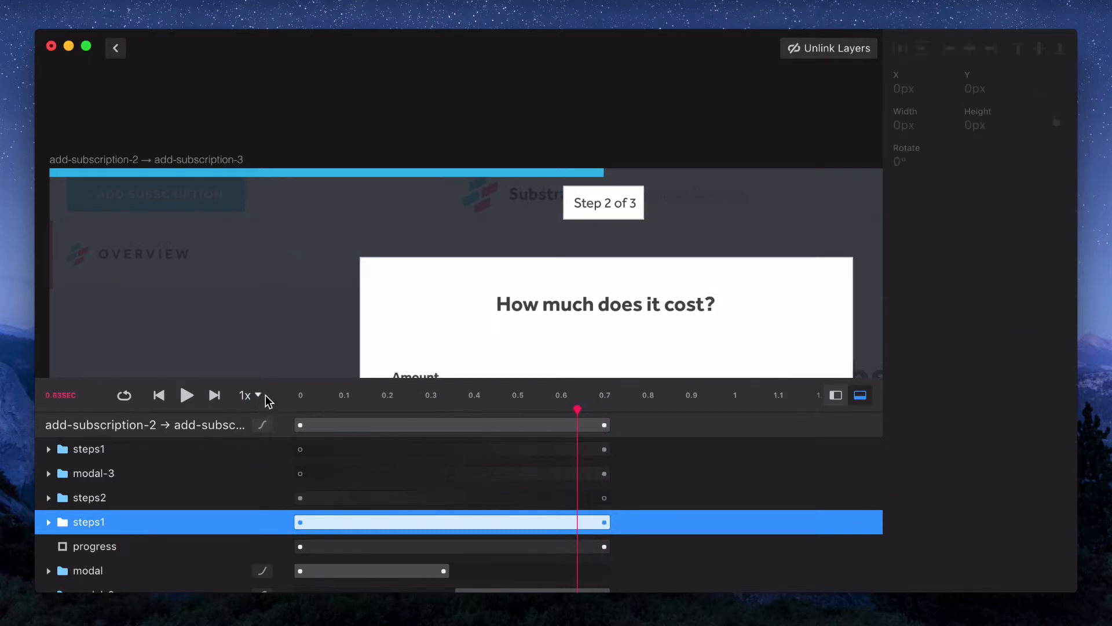
left_click(176, 499)
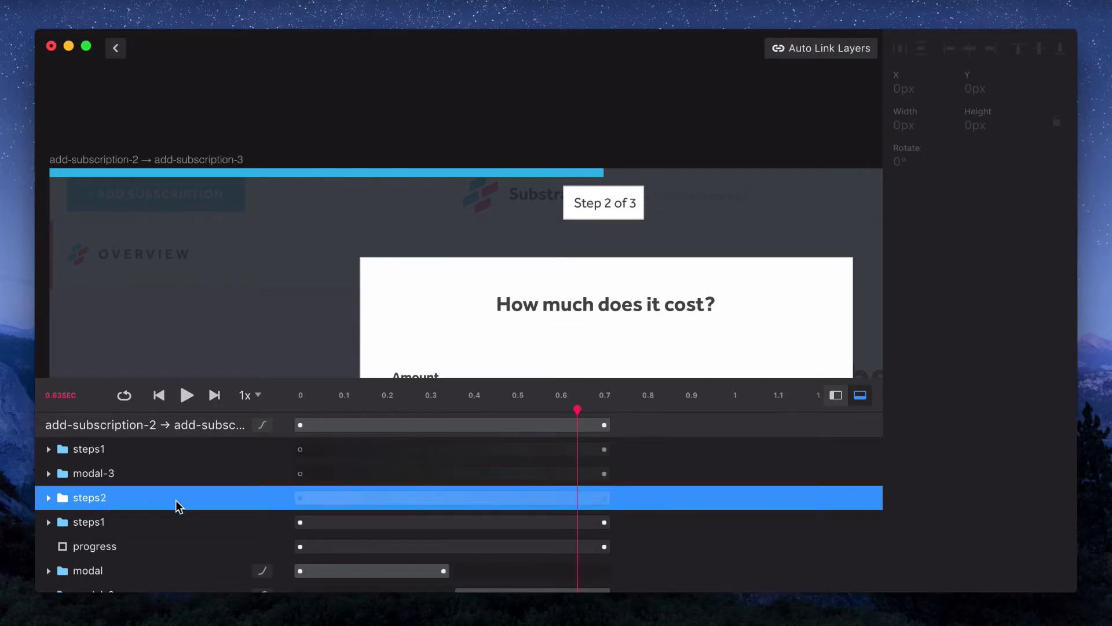
left_click(174, 525)
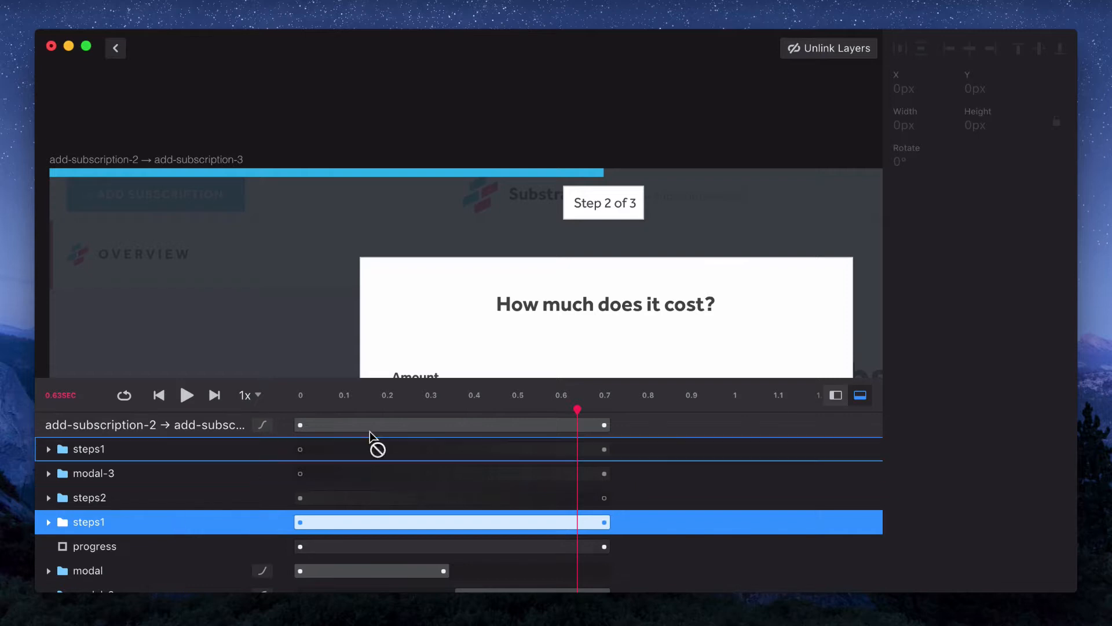
left_click(821, 53)
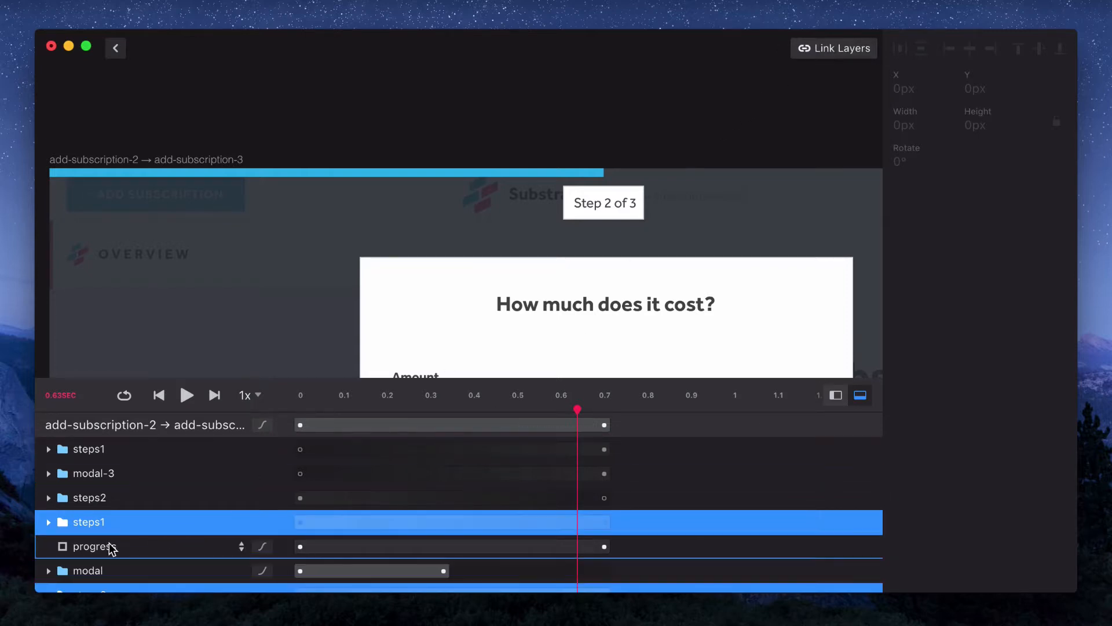
Expand the unlinked steps1 group and unlink its Rectangle 5 layer as well
left_click(48, 522)
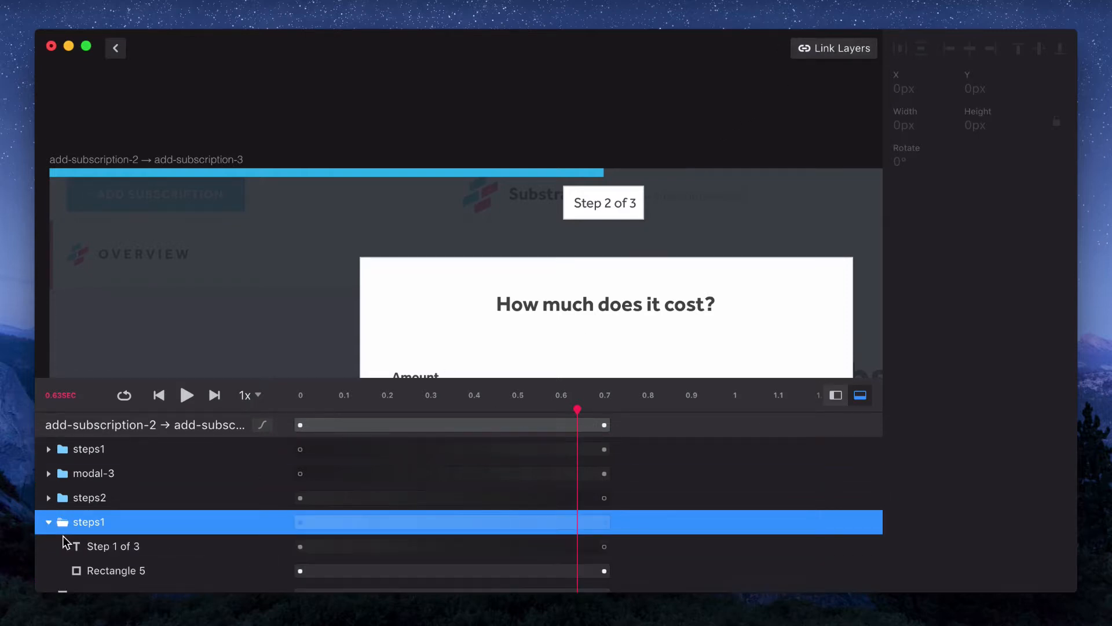
left_click(106, 568)
scroll(107, 567, "down", 3)
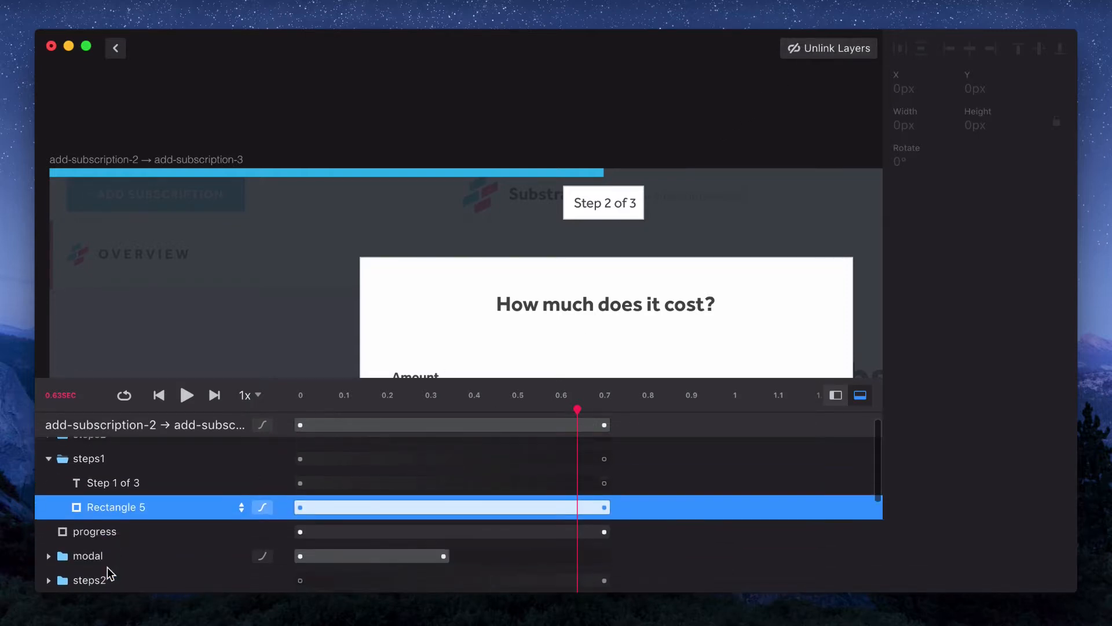
left_click(848, 53)
scroll(130, 494, "up", 2)
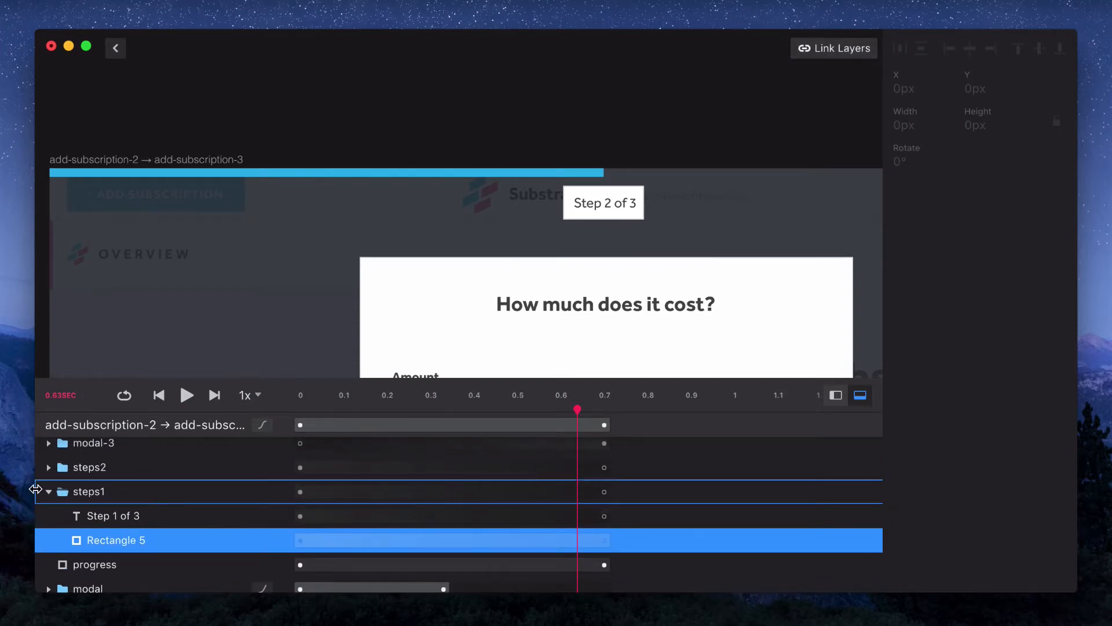
scroll(161, 492, "up", 2)
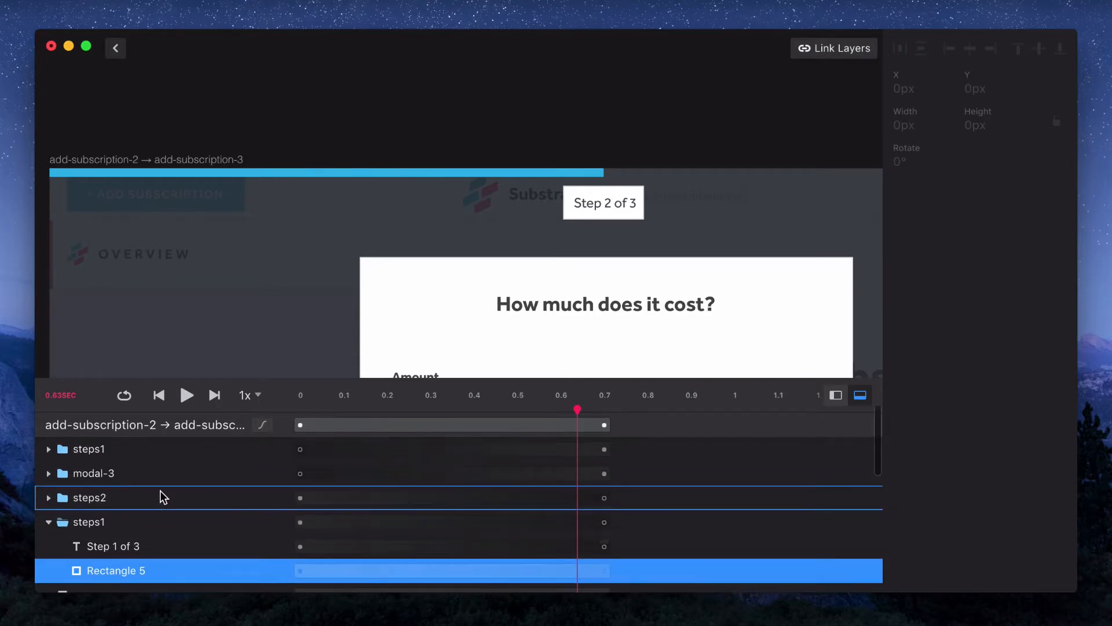
Link the two separate steps1 groups with each other so they animate as one layer
left_click(95, 518)
left_click(105, 501)
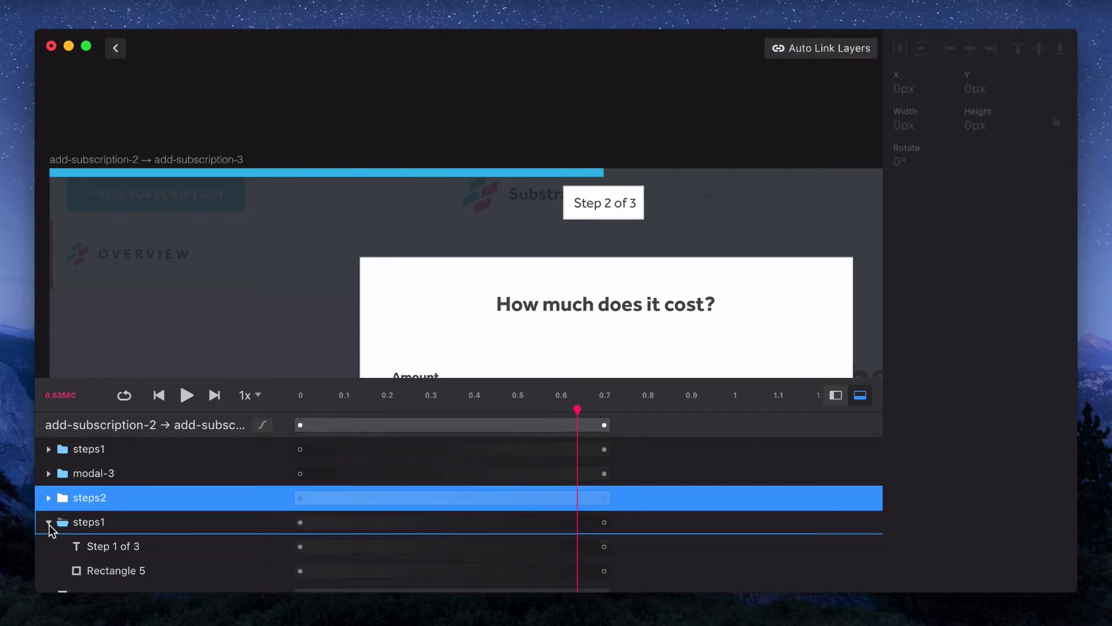
left_click(91, 524)
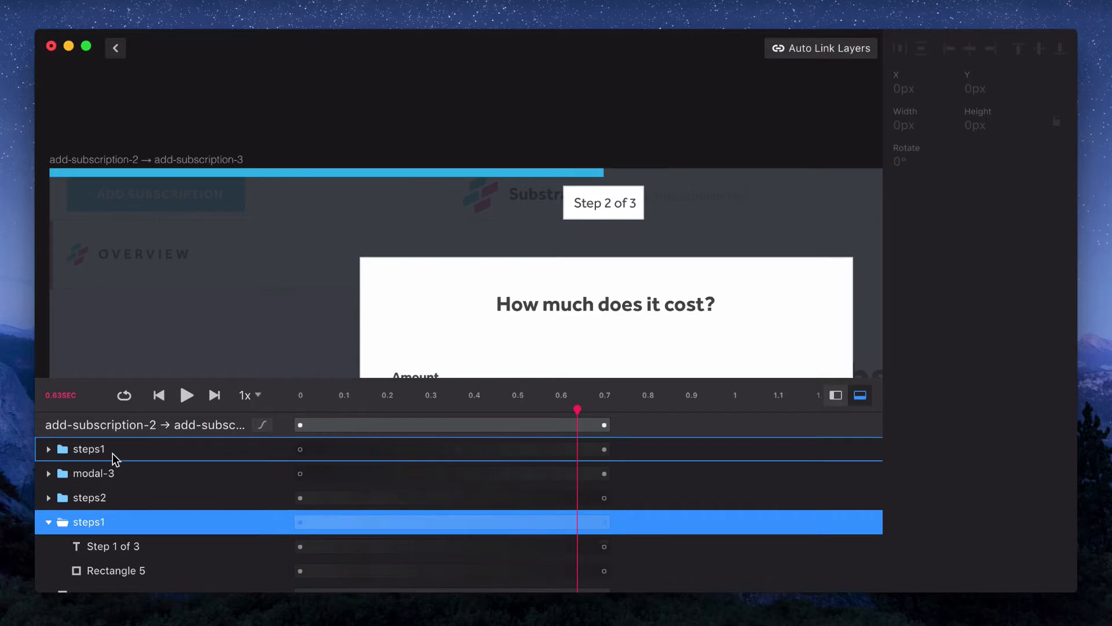
left_click(113, 456, "shift")
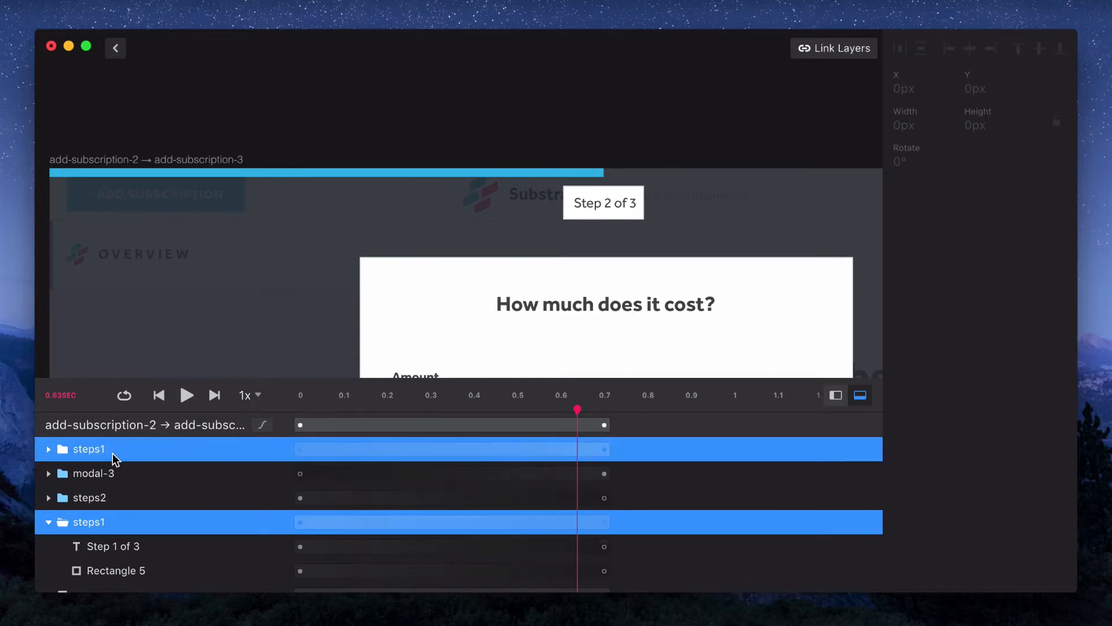
left_click(827, 49)
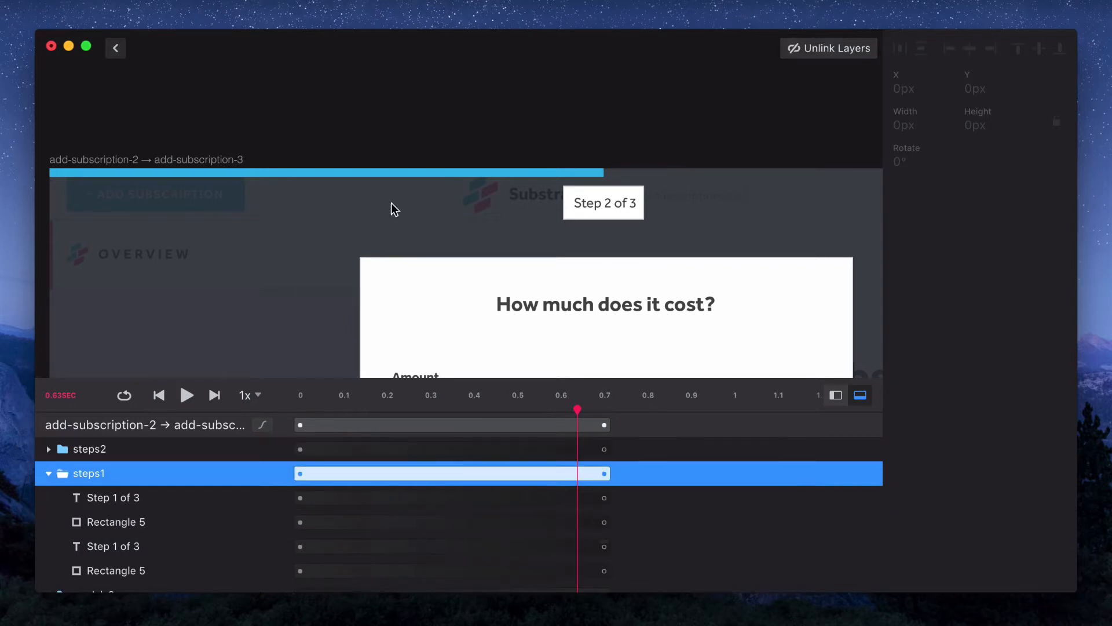
Link the two Step 1 of 3 text layers and the two Rectangle 5 layers inside the steps1 group
left_click(128, 497)
left_click(123, 550, "shift")
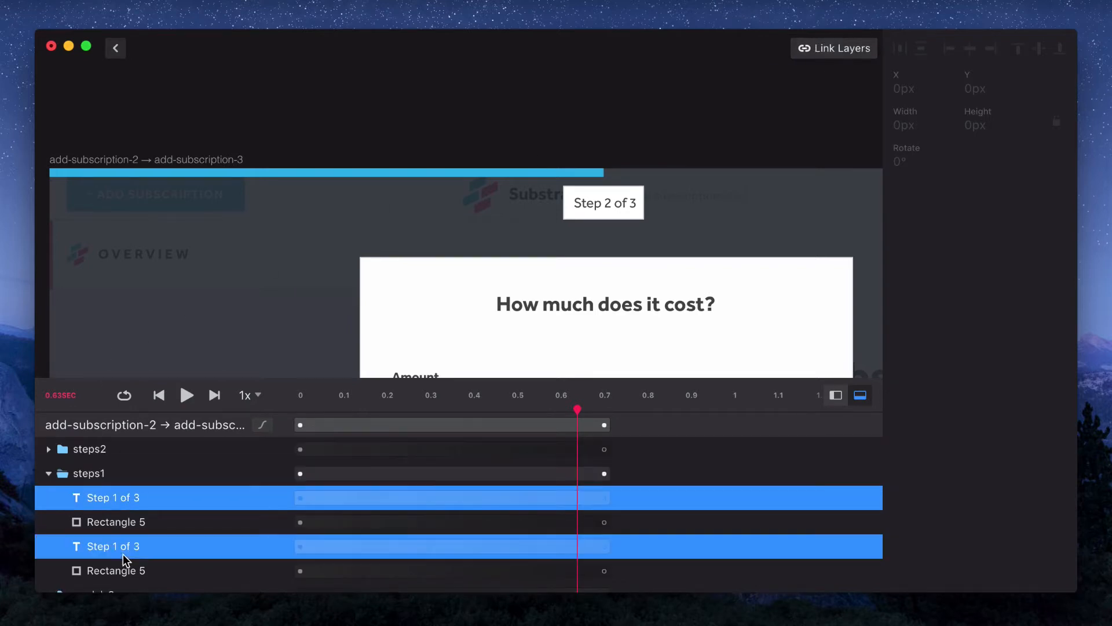
left_click(830, 51)
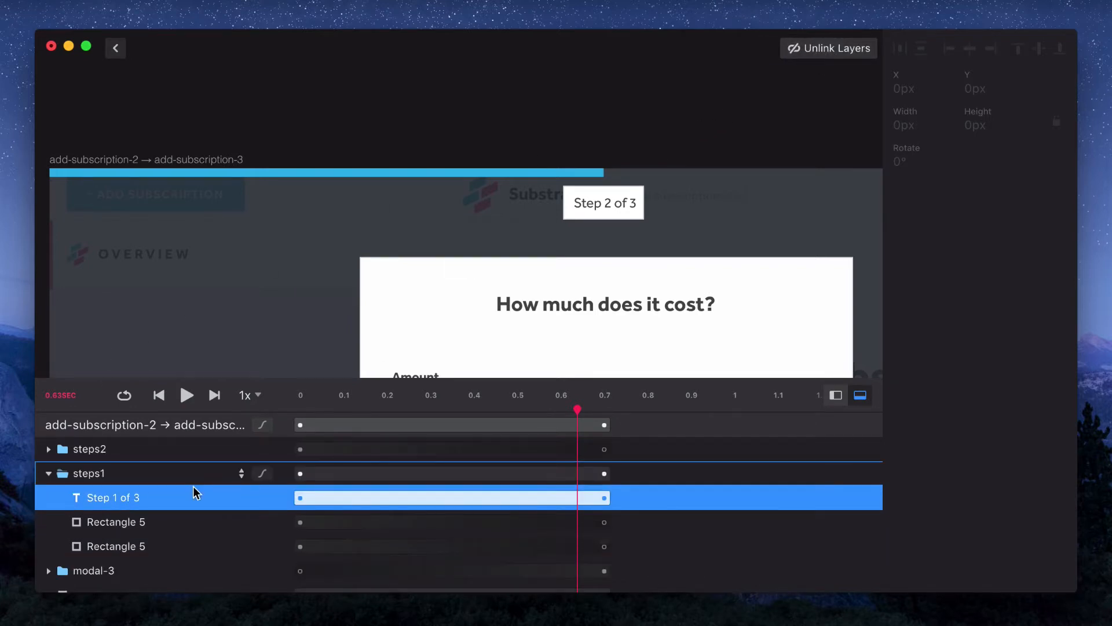
left_click(128, 522)
left_click(129, 546, "shift")
left_click(842, 51)
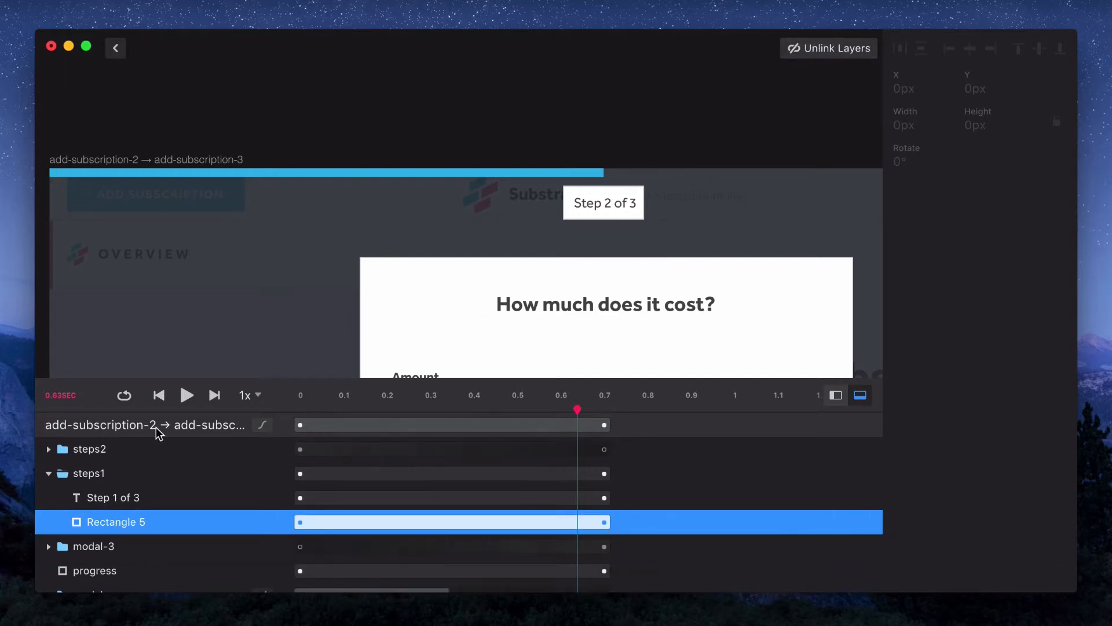
Link the two separate steps2 groups with each other in the timeline
left_click(76, 446)
scroll(122, 521, "down", 2)
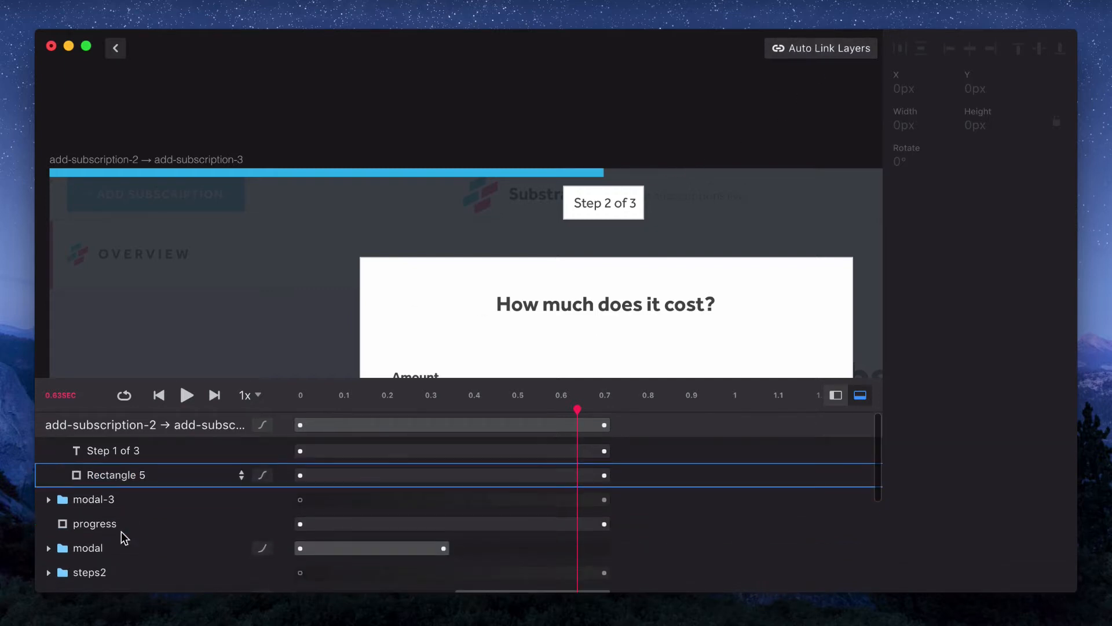
left_click(87, 575, "shift")
left_click(826, 49)
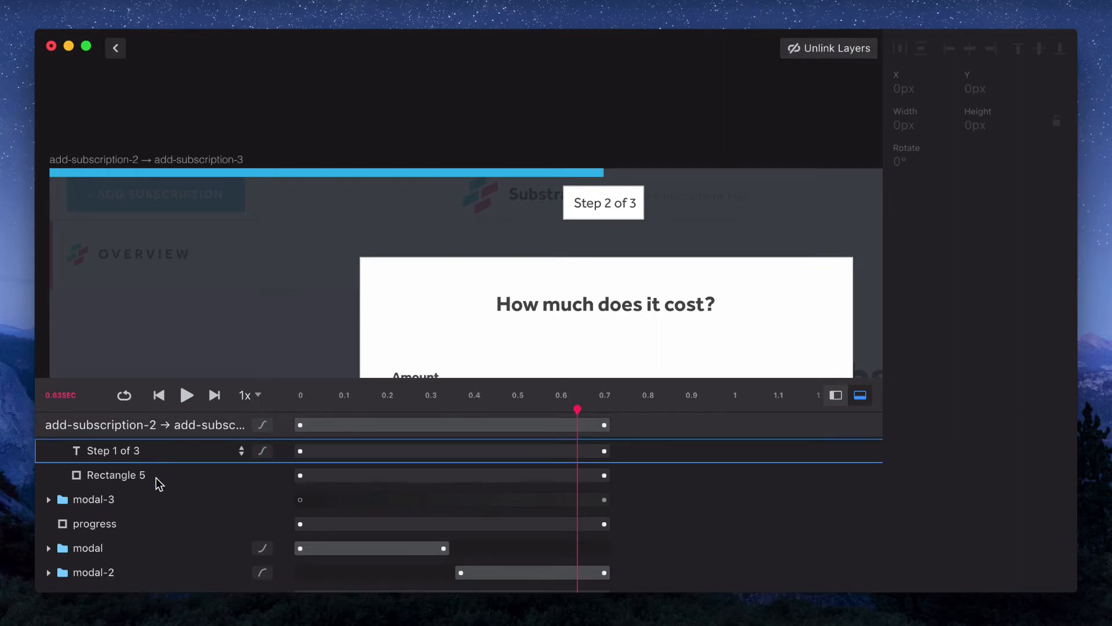
Link the two Step 2 of 3 text layers and the two Rectangle 5 layers inside the steps2 group
scroll(153, 506, "up", 2)
left_click(49, 449)
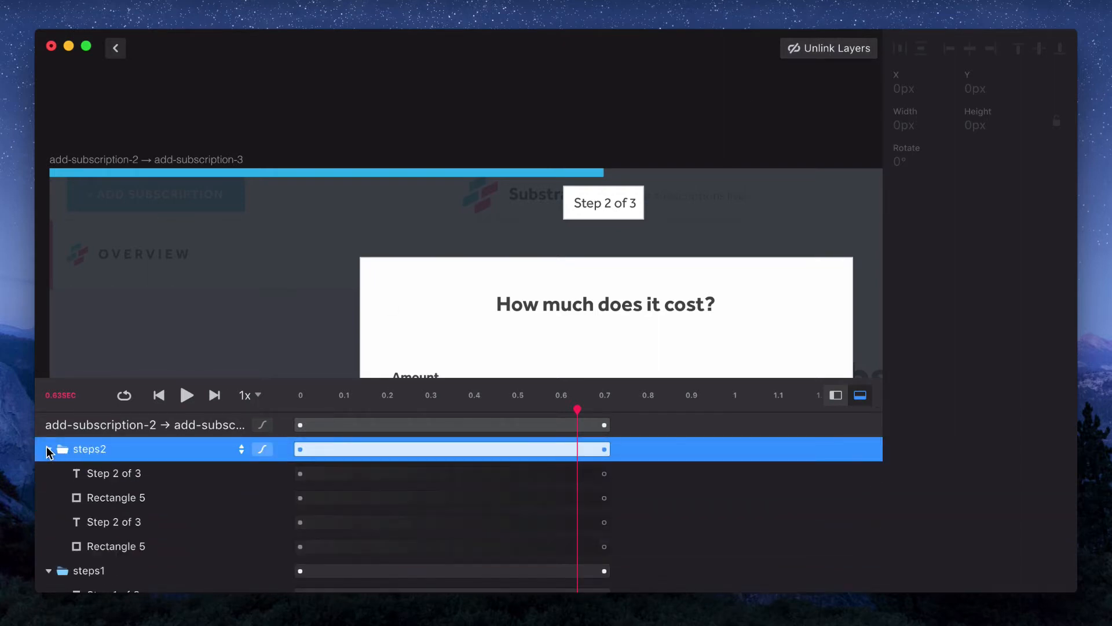
left_click(89, 473)
left_click(105, 521, "super")
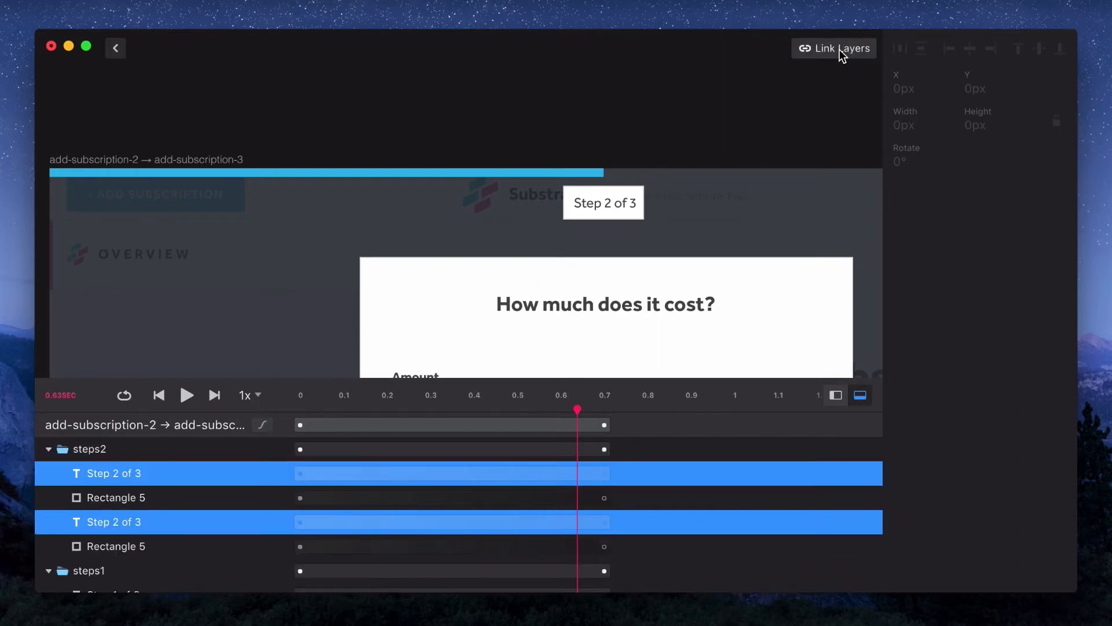
left_click(844, 50)
left_click(67, 495)
left_click(102, 523, "super")
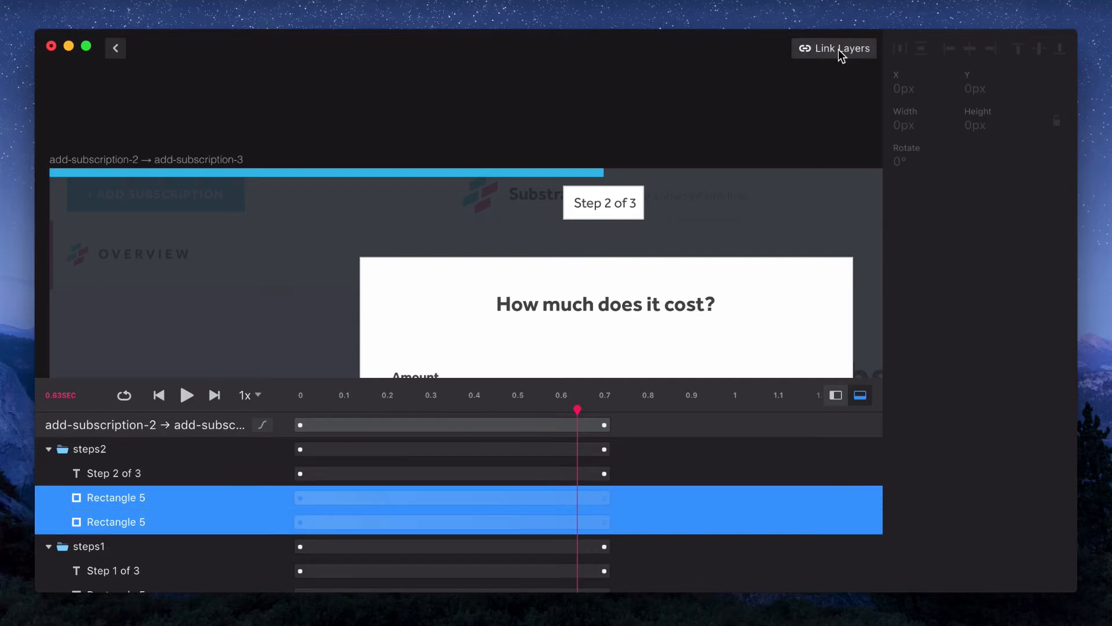
left_click(839, 49)
Play the transition from the start to check how the linked steps1 and steps2 labels move and fade
left_click(159, 399)
left_click(184, 397)
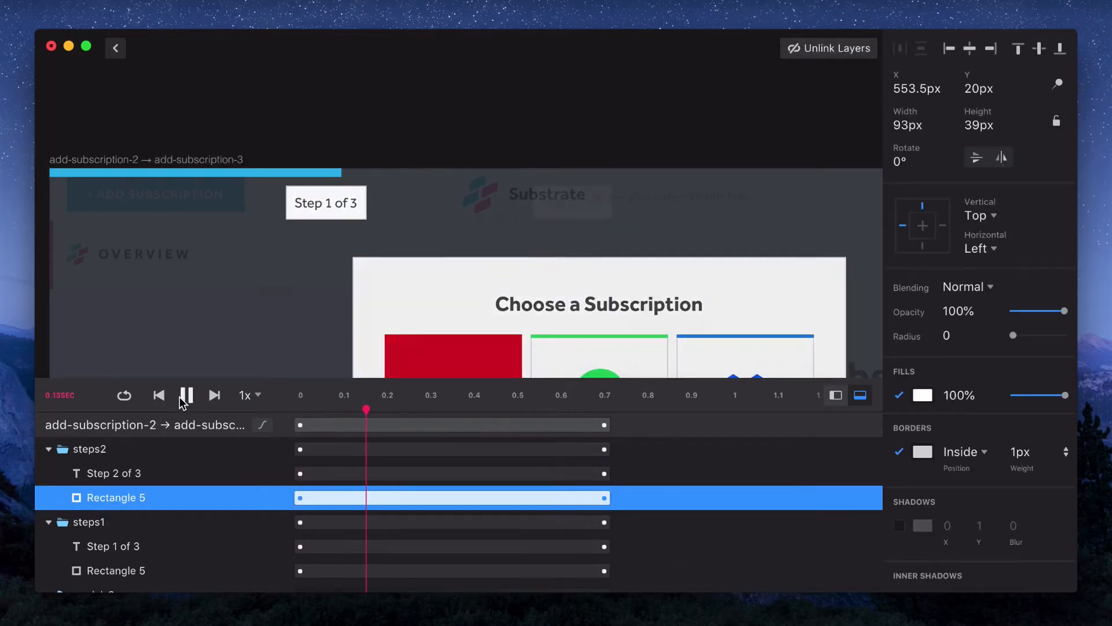
left_click(185, 397)
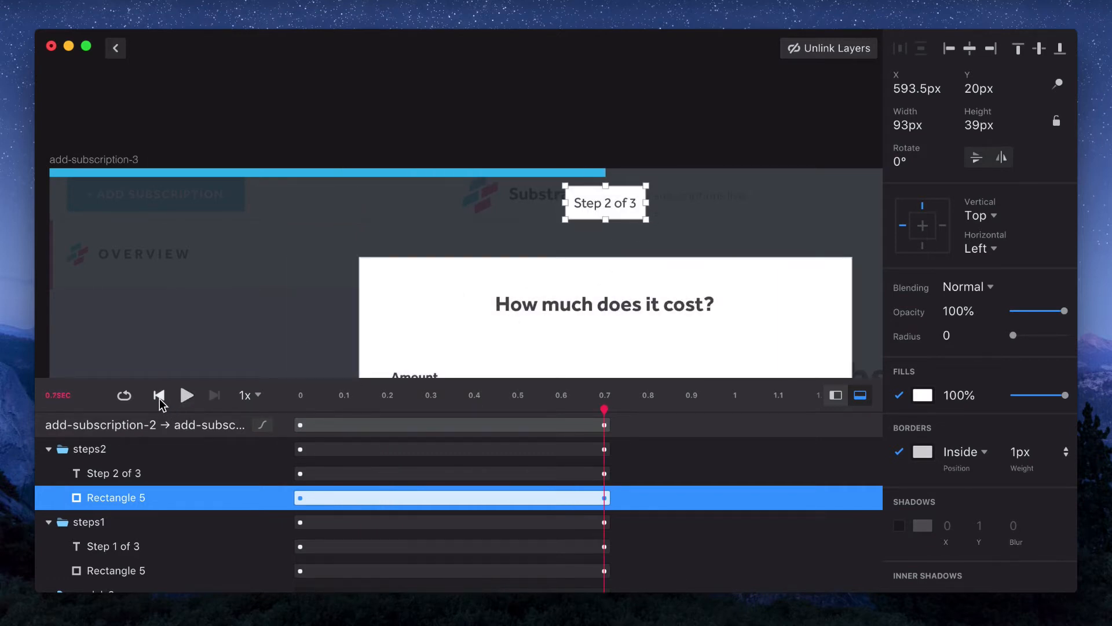
left_click(89, 448)
left_click(159, 396)
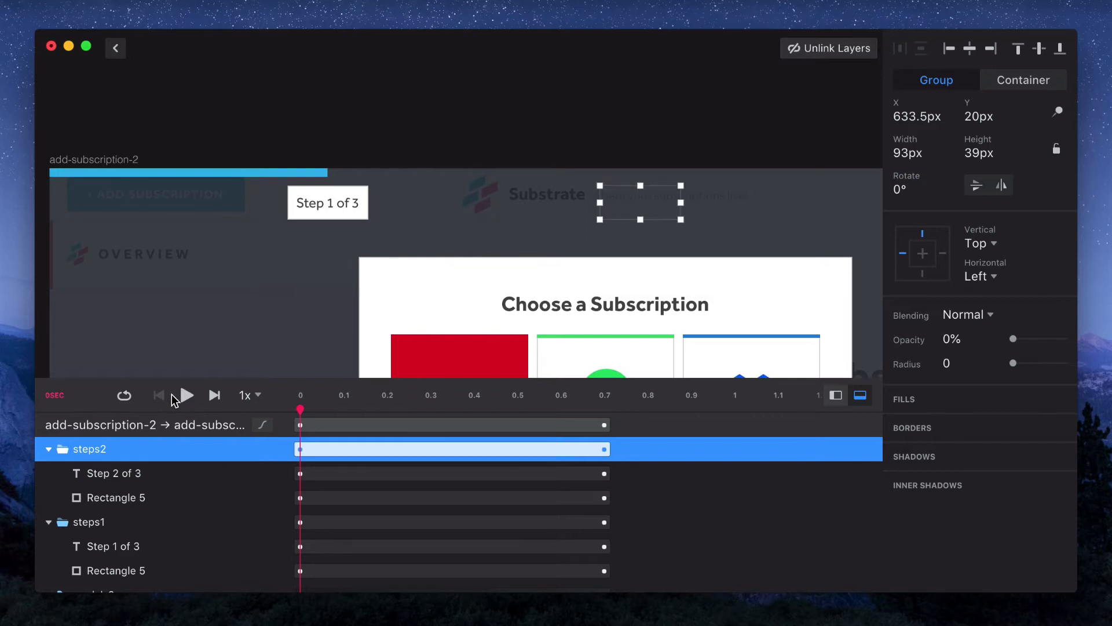
left_click(185, 395)
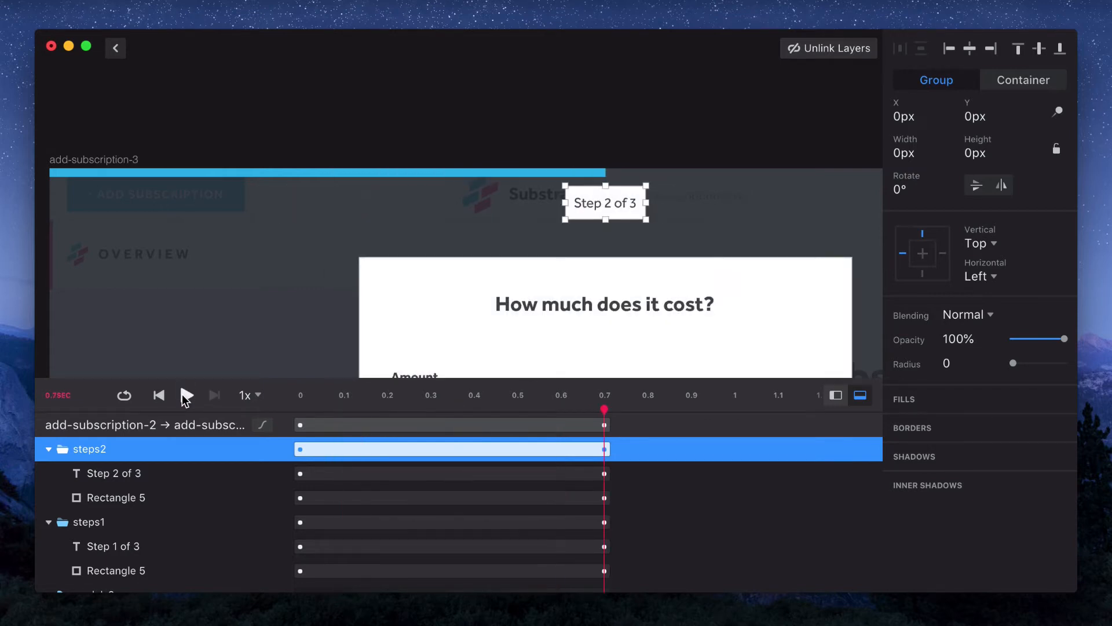
Delay the start of the steps2 group's animation to 0.52 s, shortening its duration to 0.18 s
scroll(268, 324, "down", 5)
scroll(269, 325, "right", 5)
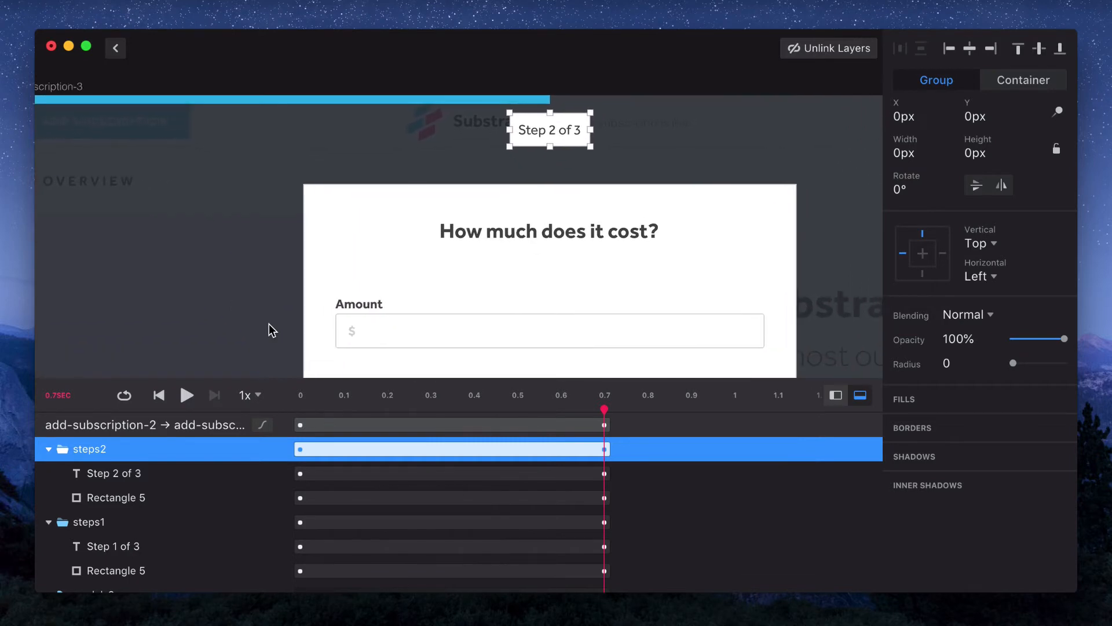
scroll(269, 324, "up", 3)
scroll(269, 324, "left", 1)
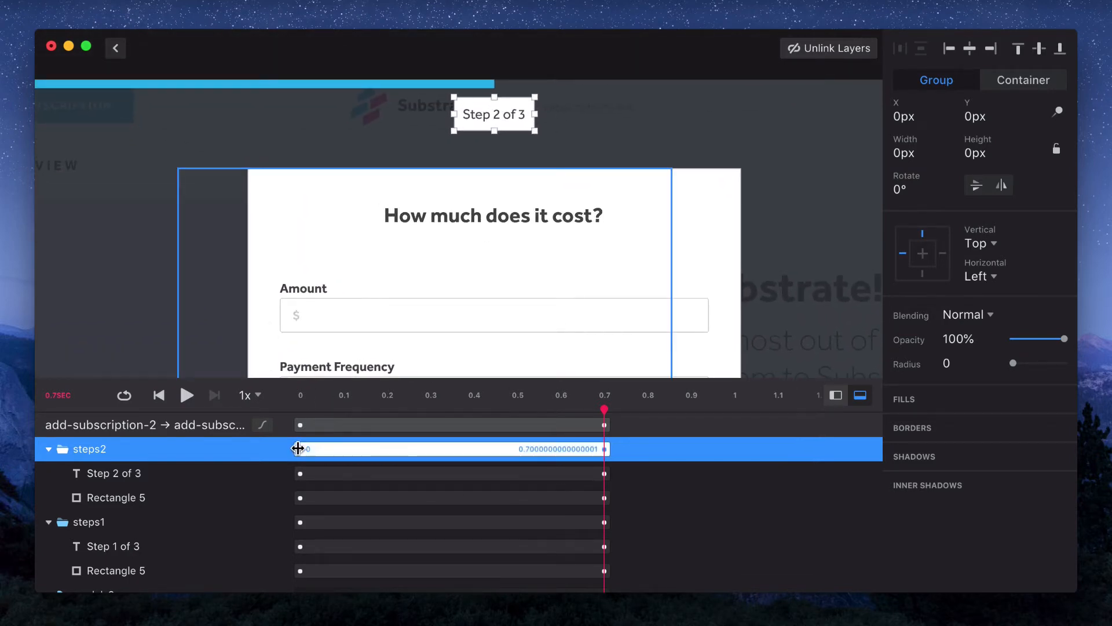
left_click_drag(299, 446, 527, 450)
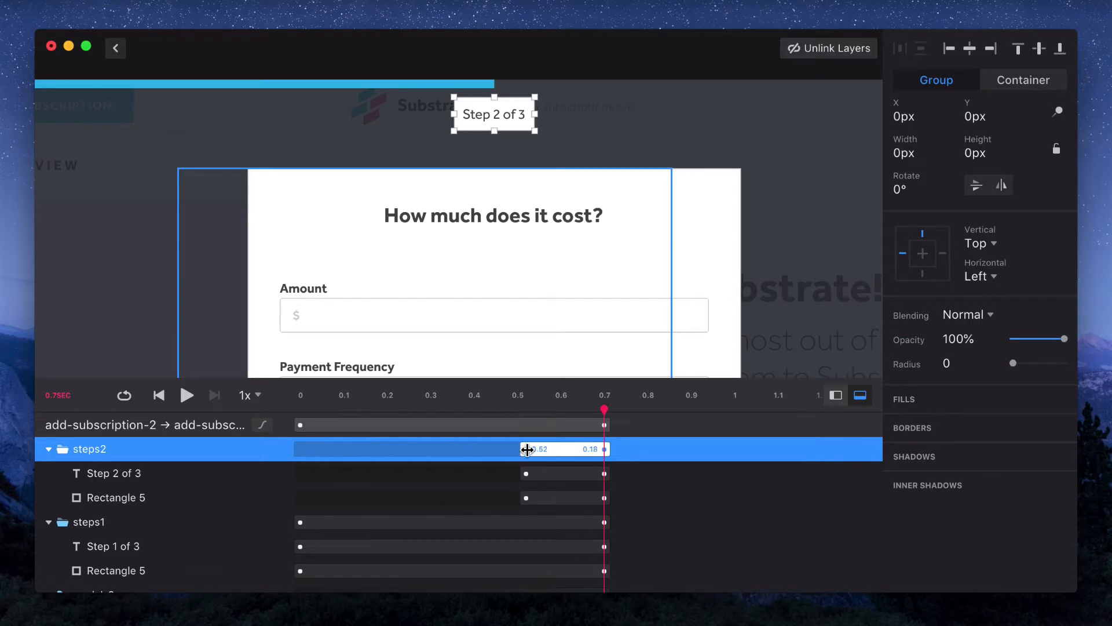
Shorten the steps1 group's animation, delay it by 0.13 s and end it in line with the modal's animation
left_click(44, 523)
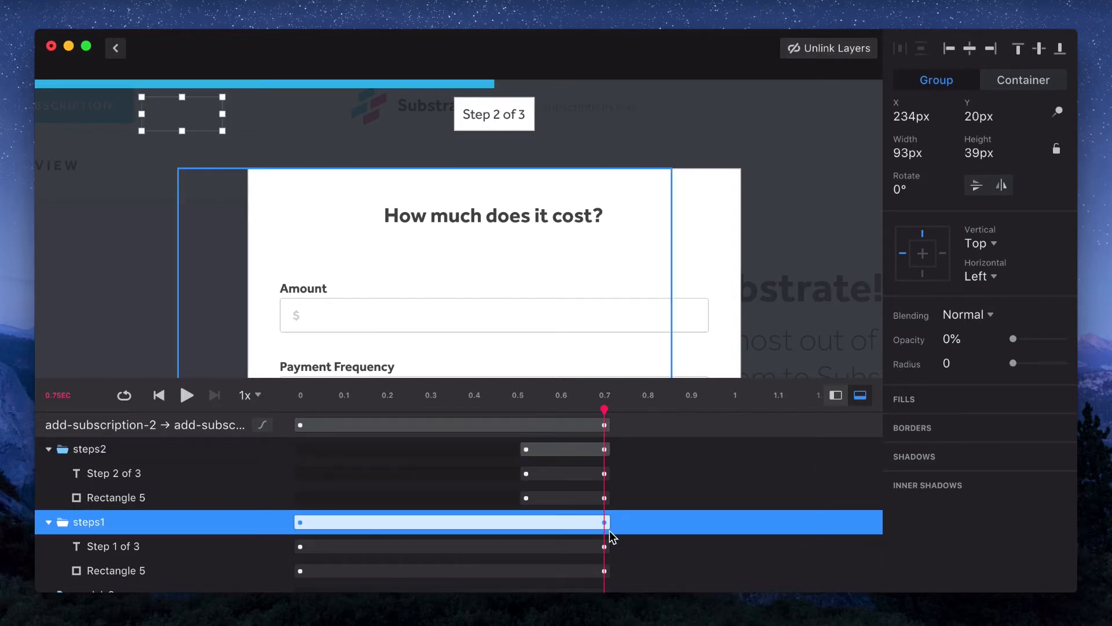
left_click_drag(607, 525, 376, 525)
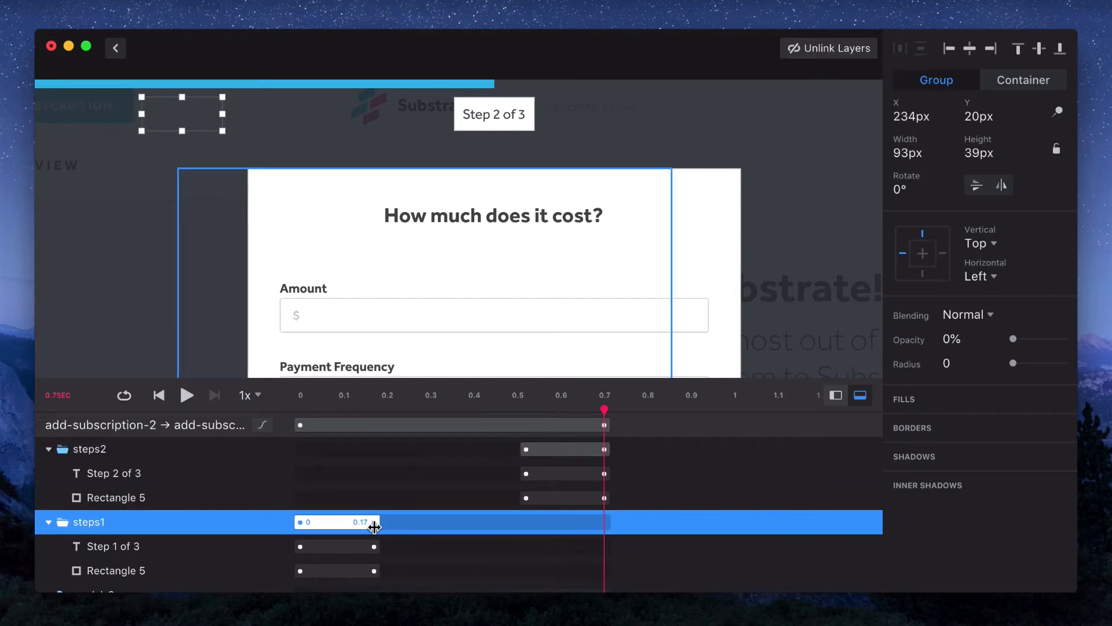
scroll(374, 524, "down", 3)
left_click(343, 496)
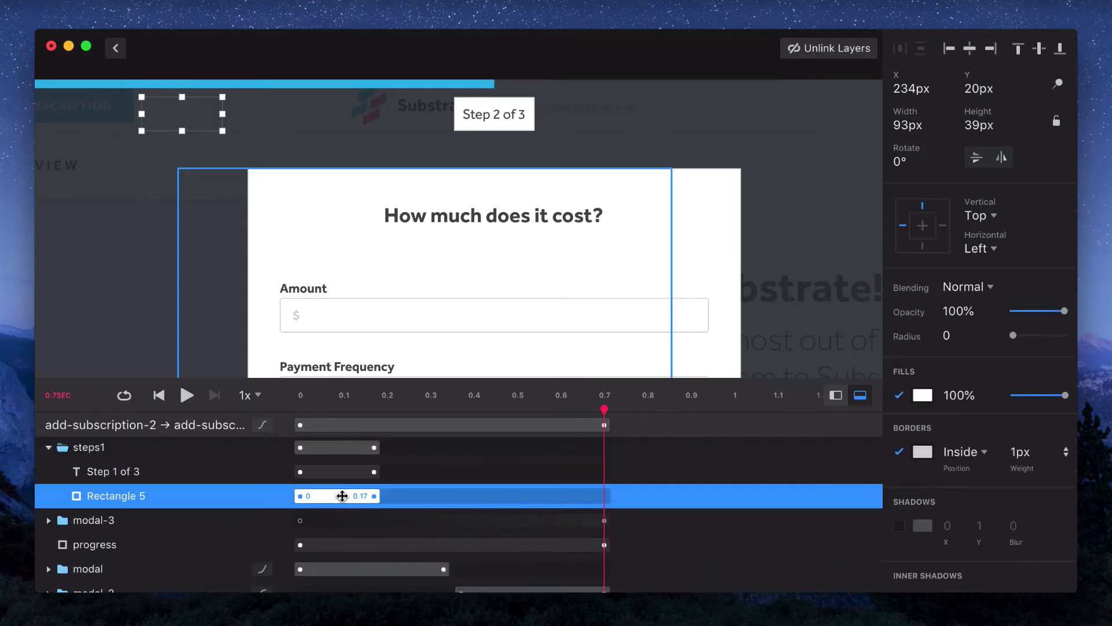
left_click(342, 447)
left_click_drag(359, 448, 398, 450)
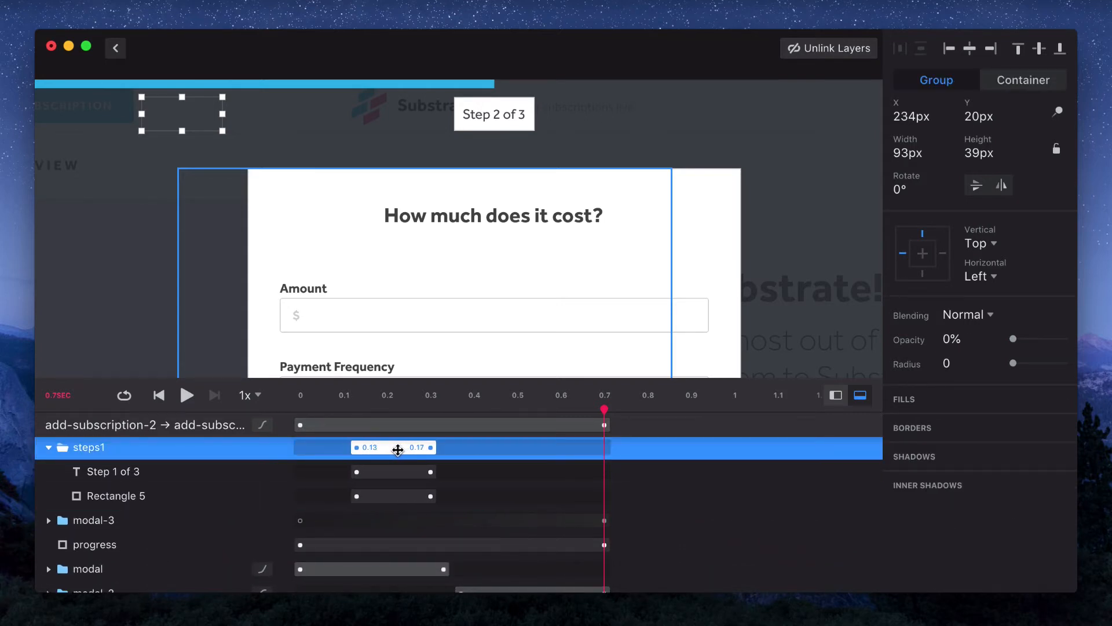
scroll(399, 450, "up", 3)
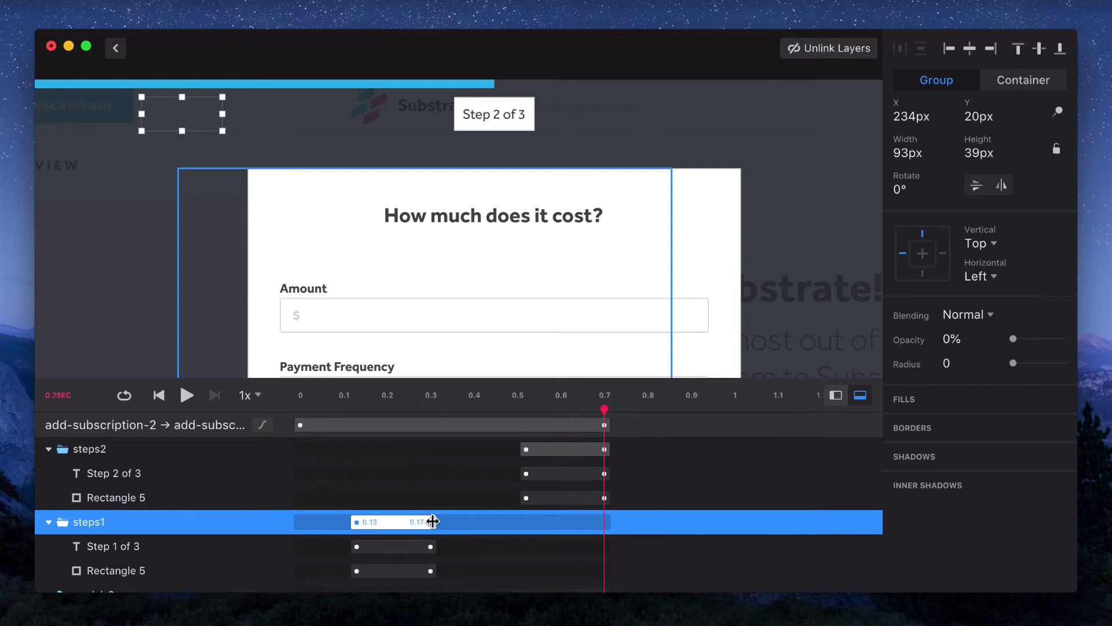
left_click_drag(434, 521, 444, 522)
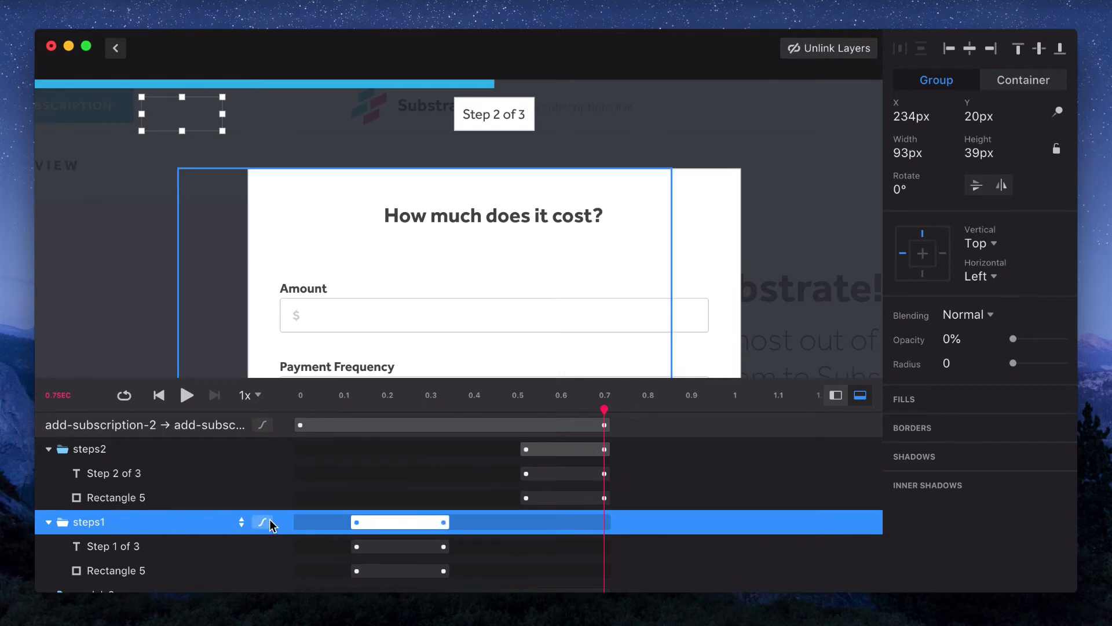
Set the steps1 group's easing to Ease in and the steps2 group's easing to Ease out
left_click(262, 523)
left_click(300, 427)
left_click(297, 415)
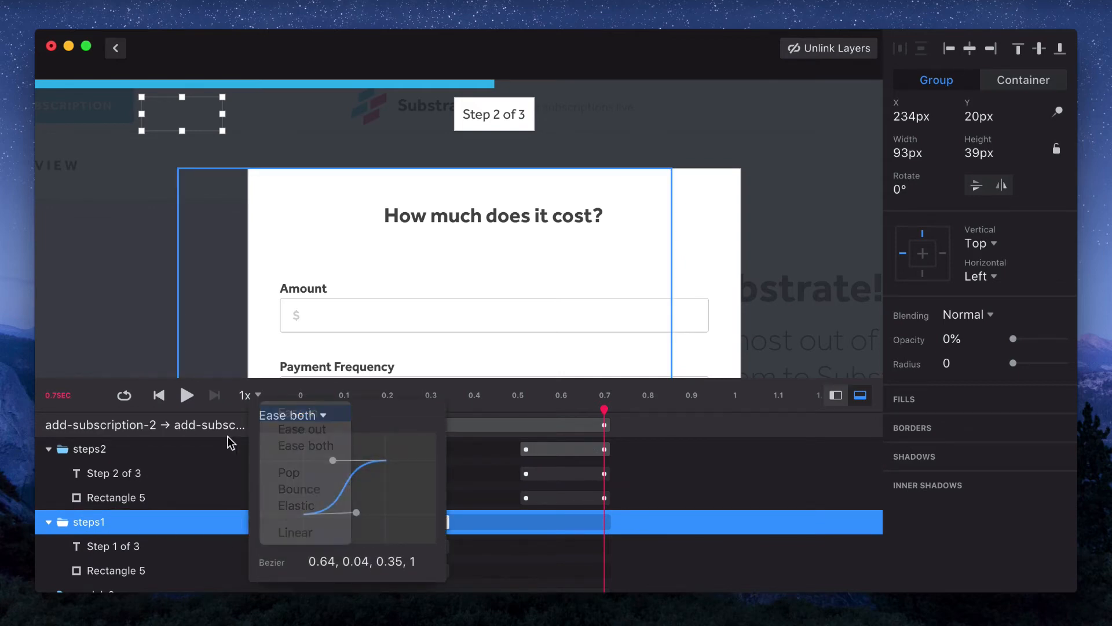
left_click(261, 449)
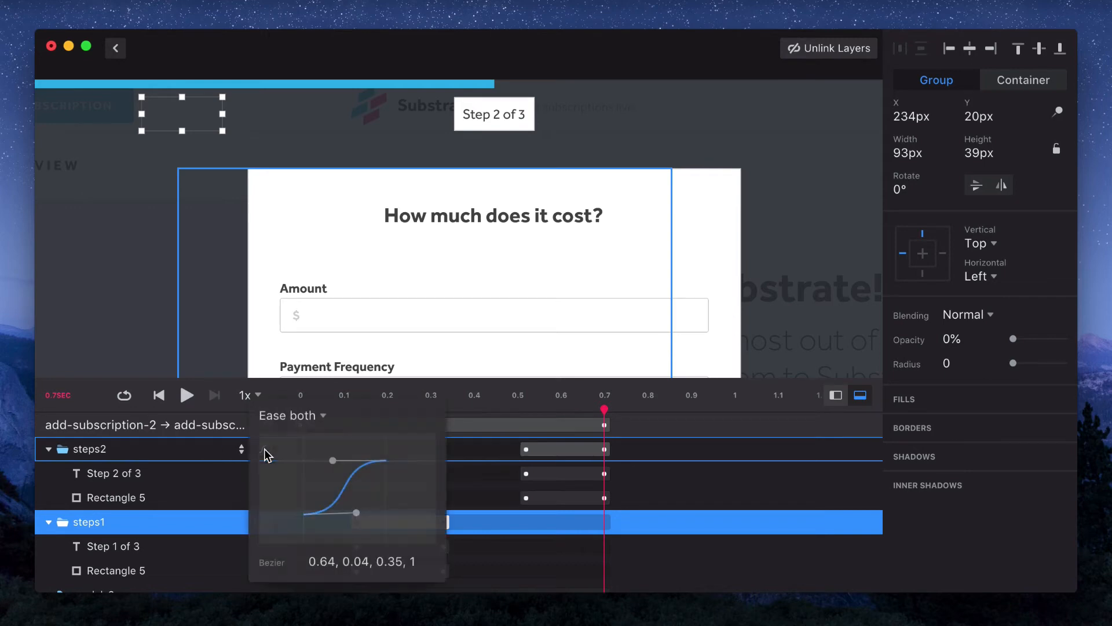
left_click(292, 414)
left_click(291, 430)
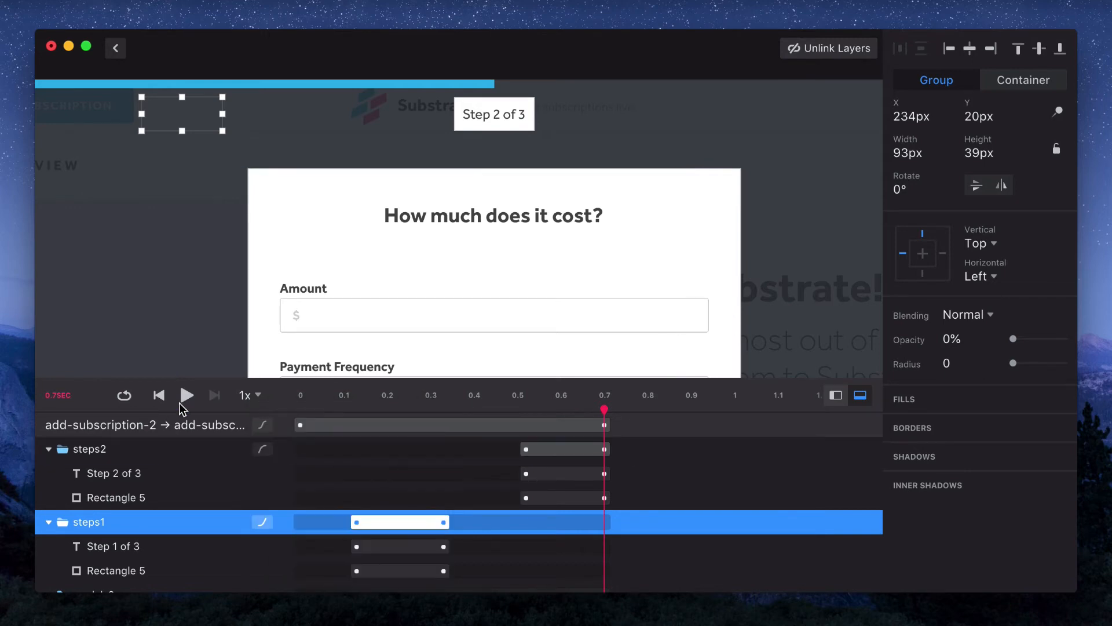
Play the transition from the start at 0.2x speed to check the easing of the step labels
left_click(248, 396)
left_click(255, 365)
left_click(158, 396)
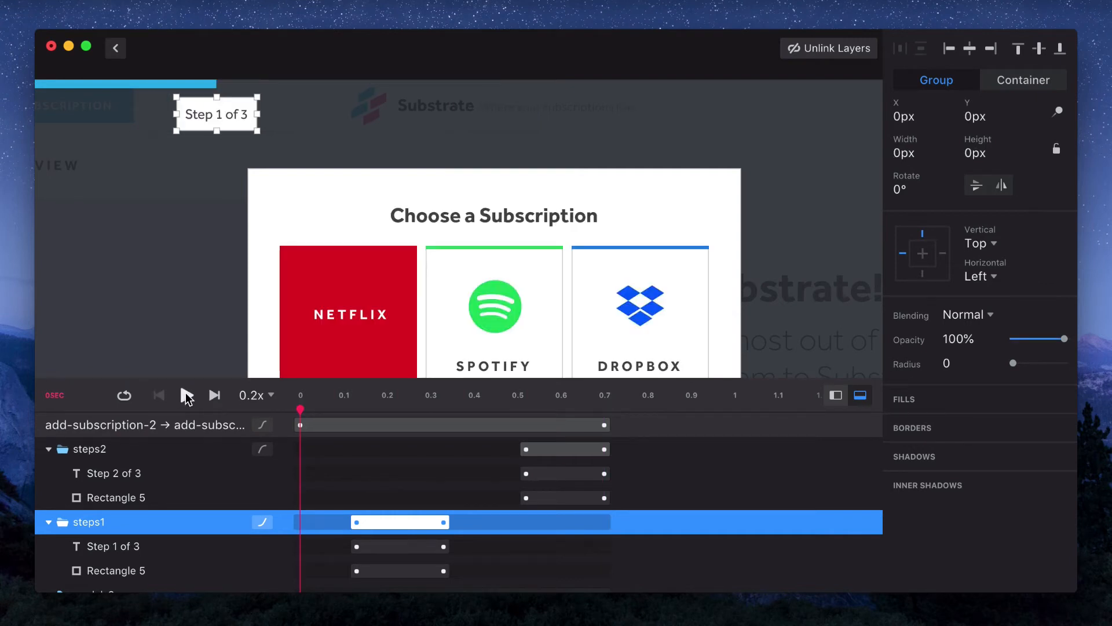
left_click(180, 362)
left_click(187, 395)
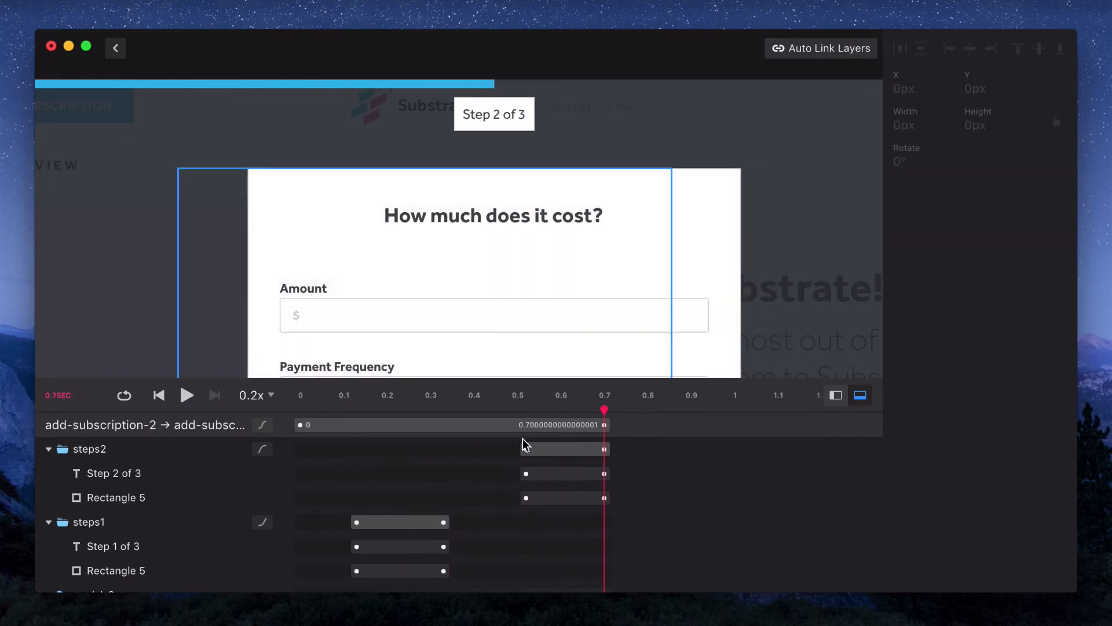
Extend the steps2 group's animation to start earlier, at about 0.49 s, and replay the transition from the start
left_click_drag(525, 450, 510, 451)
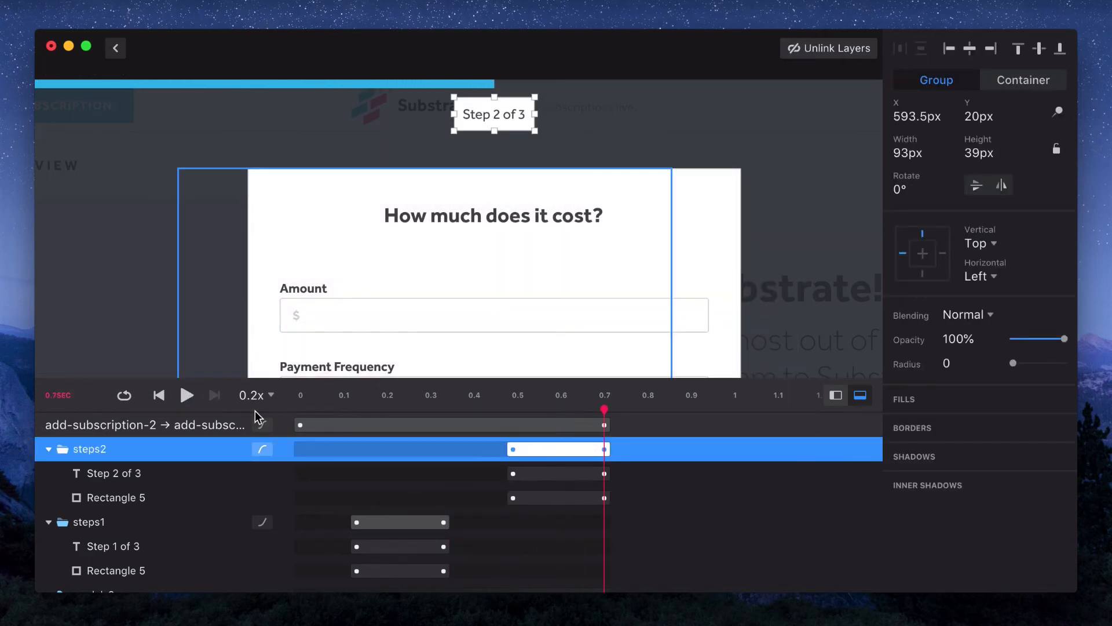
left_click(159, 395)
left_click(186, 395)
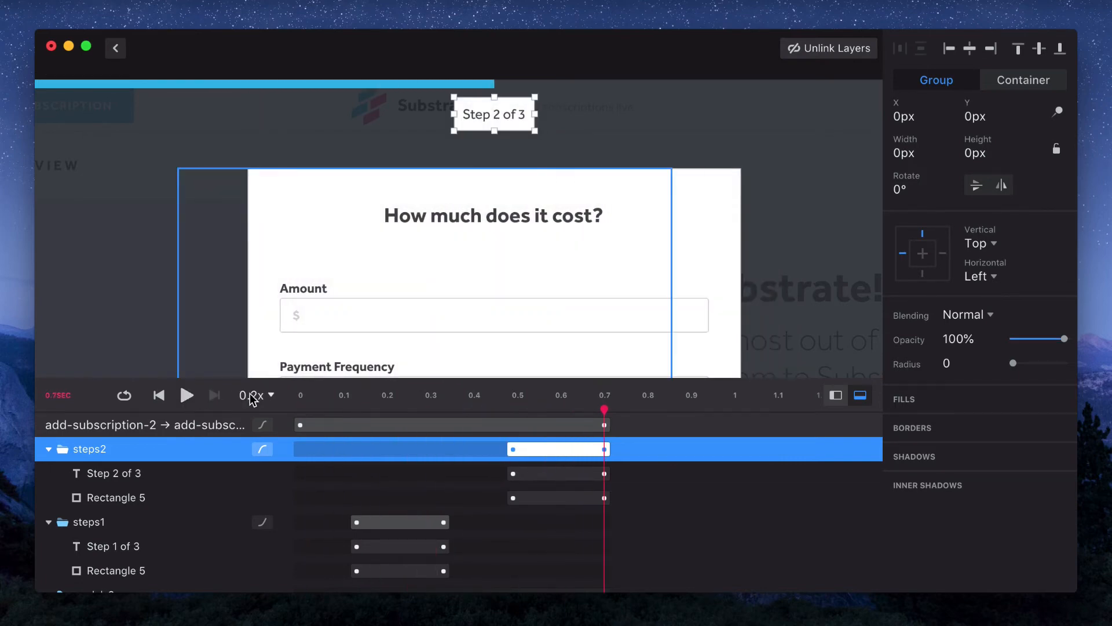
Slow playback to 0.1x and play the transition from the start to inspect the steps2 label's entrance
left_click(253, 395)
left_click(251, 379)
left_click(161, 397)
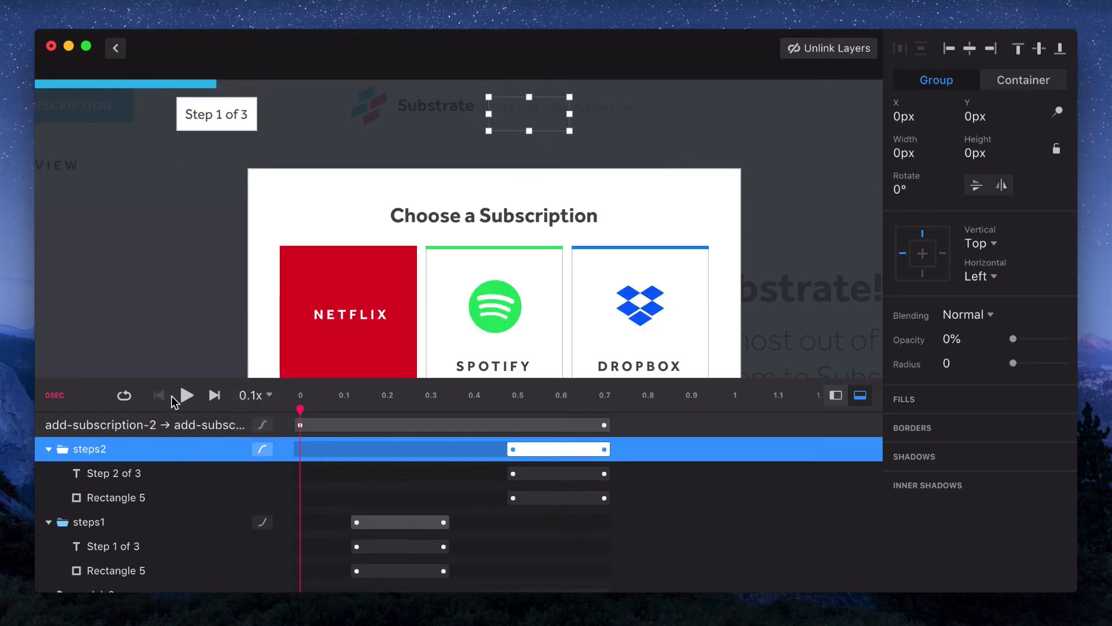
left_click(186, 396)
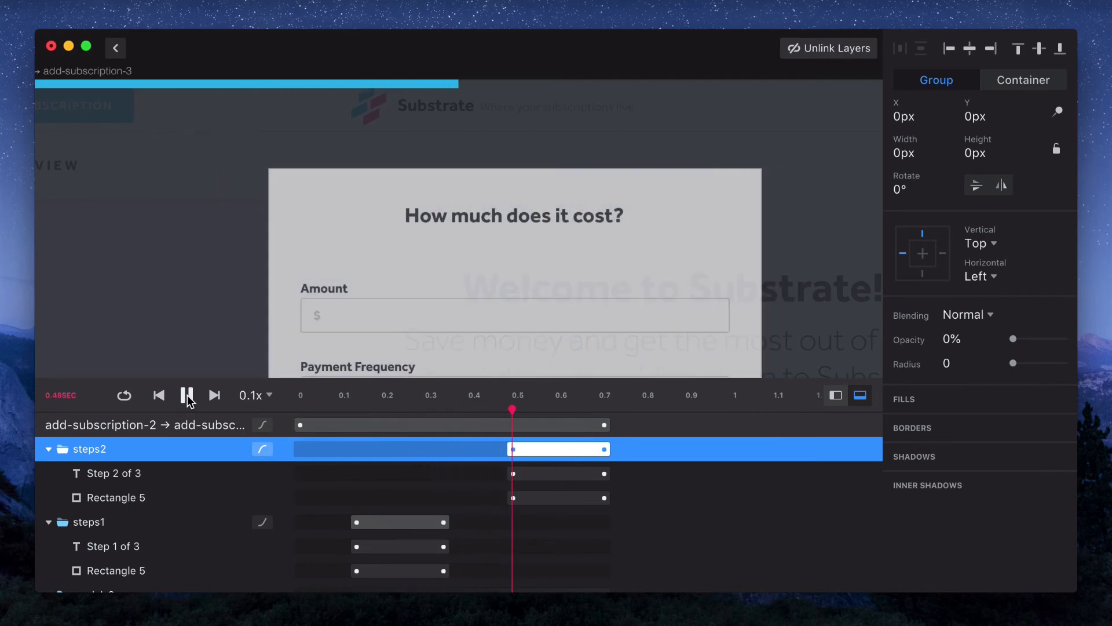
Restore playback to 1x and play the transition several times with the whole screen in view
left_click(252, 396)
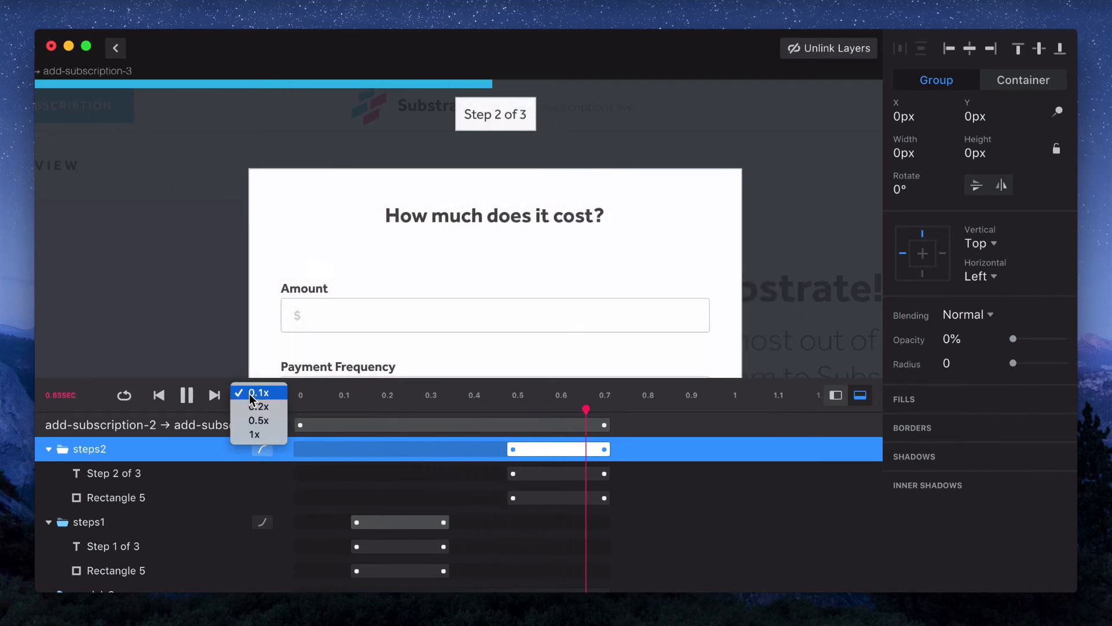
left_click(254, 434)
left_click(158, 395)
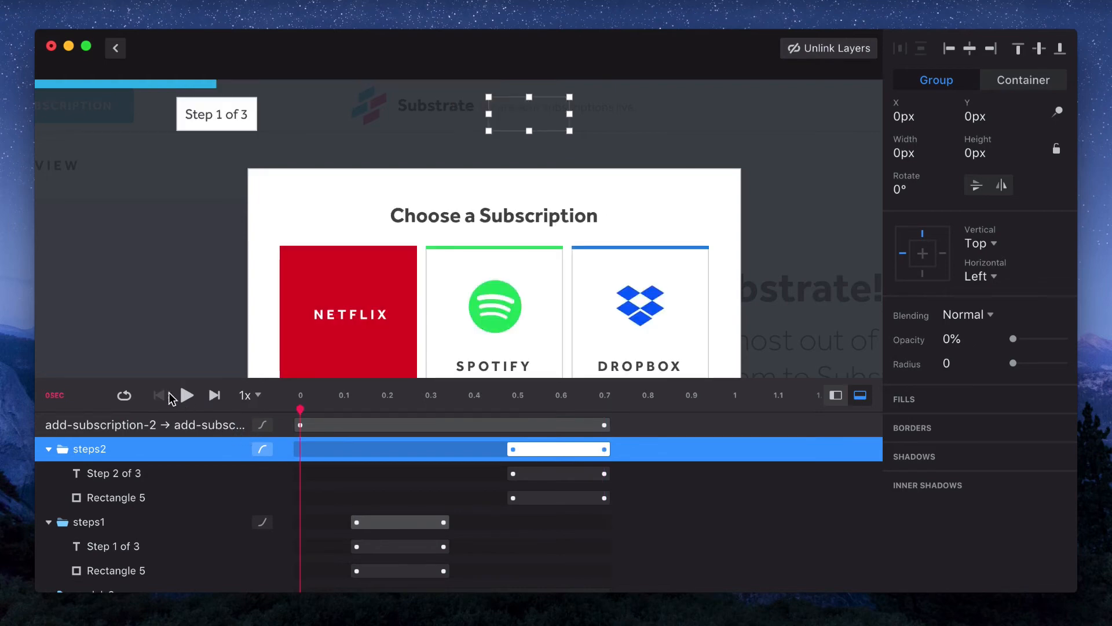
scroll(226, 324, "down", 6)
scroll(226, 325, "down", 3)
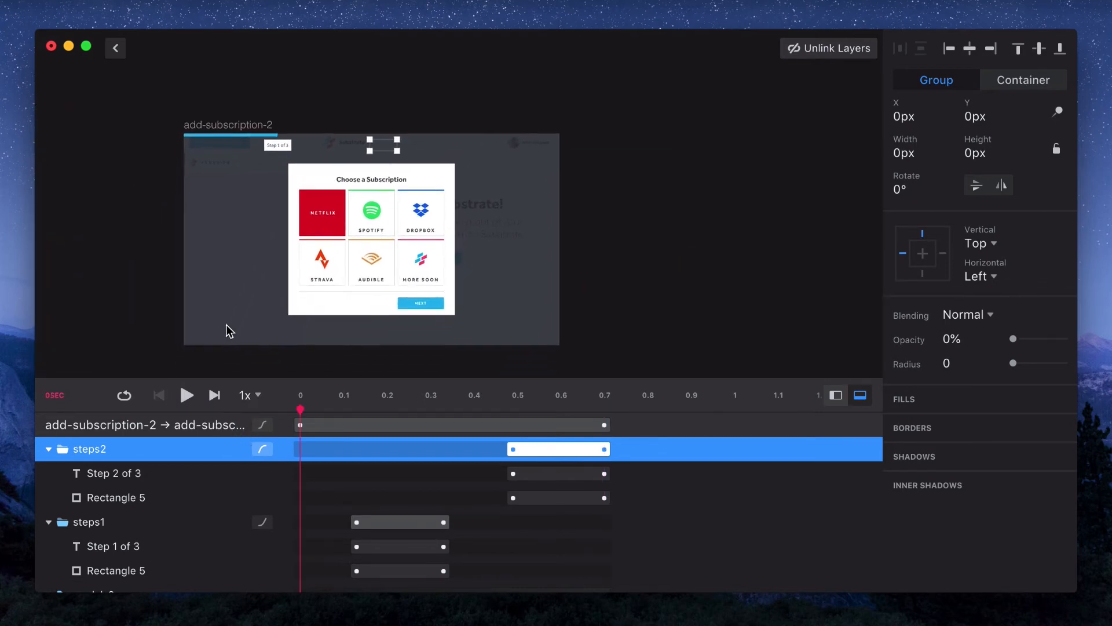
scroll(226, 324, "up", 1)
scroll(226, 325, "up", 1)
left_click(119, 341)
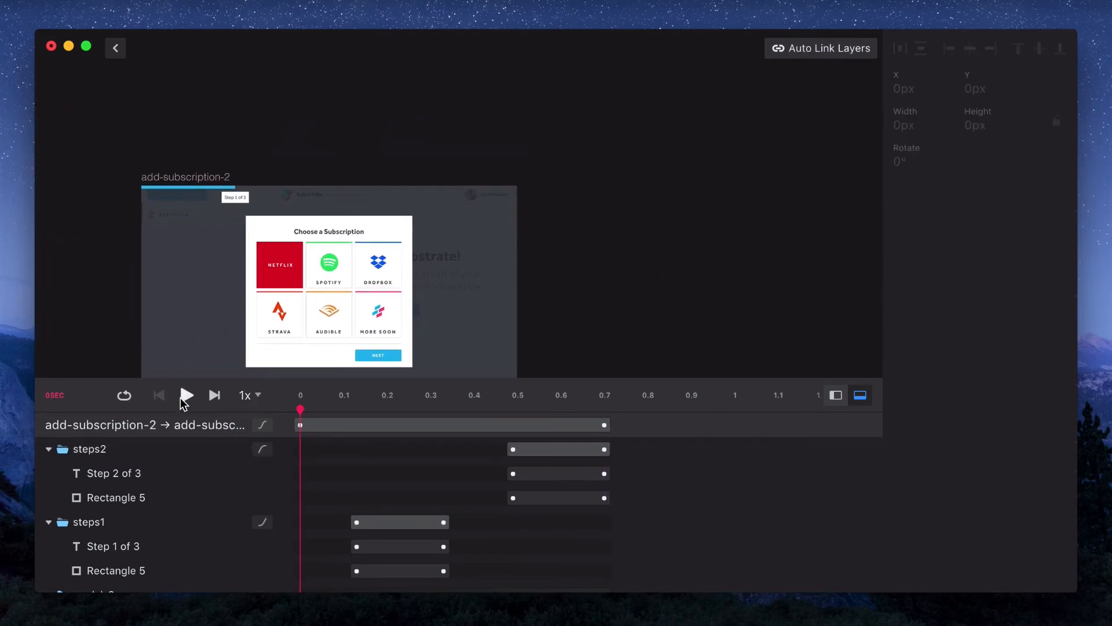
left_click(185, 396)
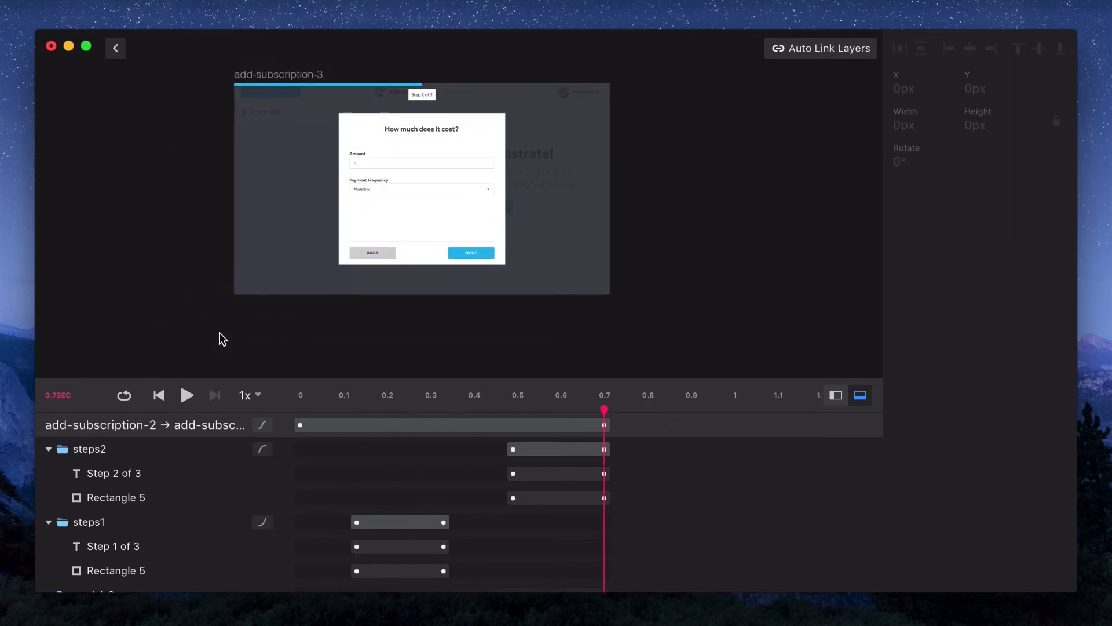
left_click(187, 396)
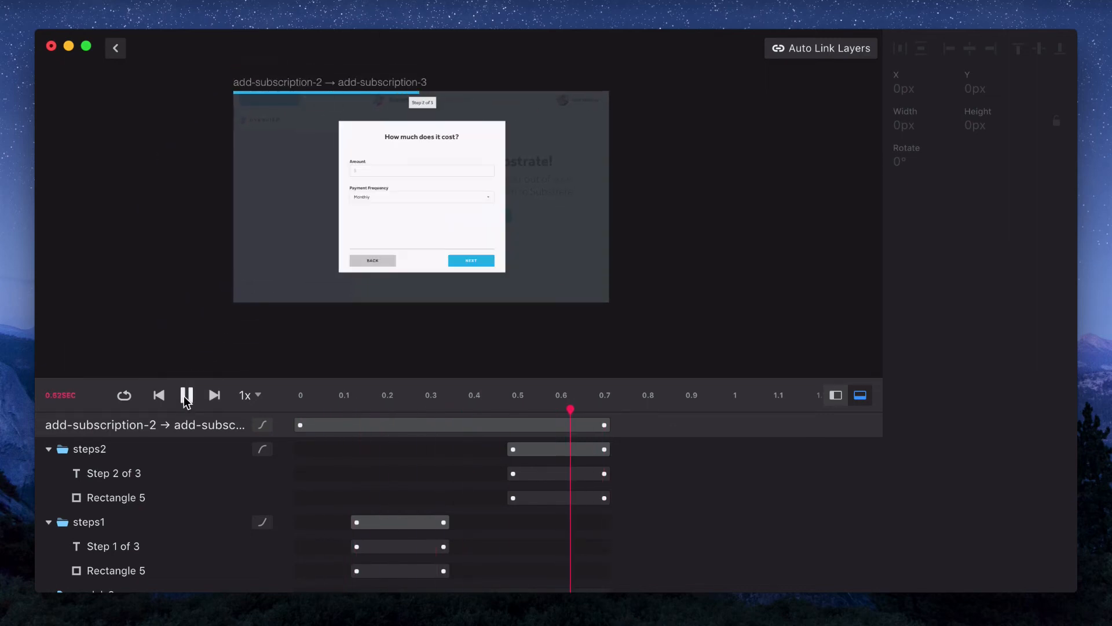
left_click(186, 395)
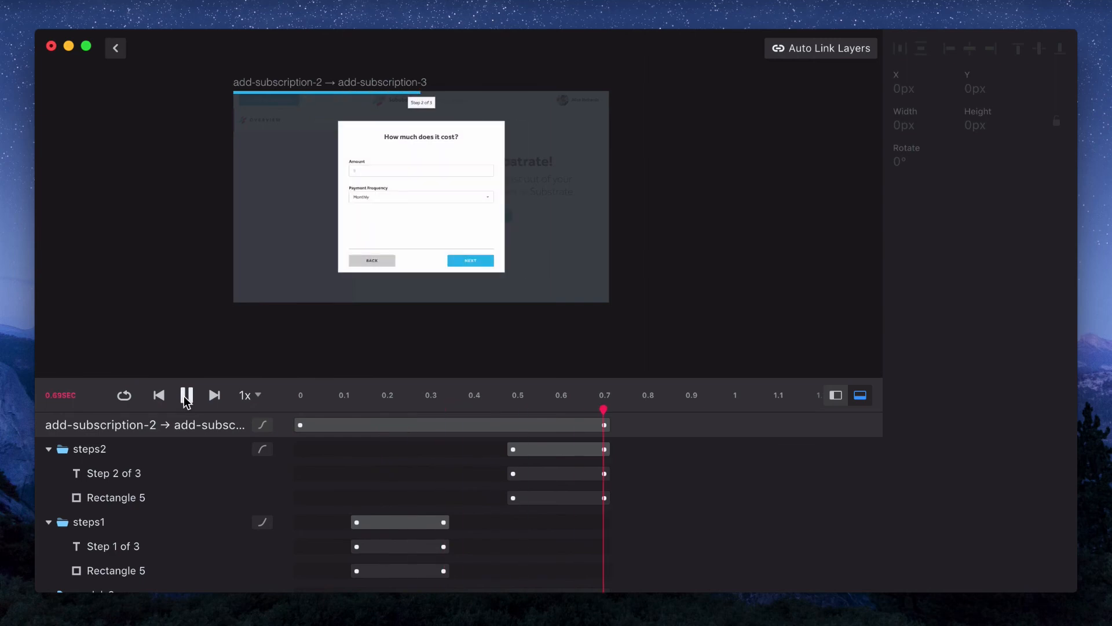
left_click(186, 395)
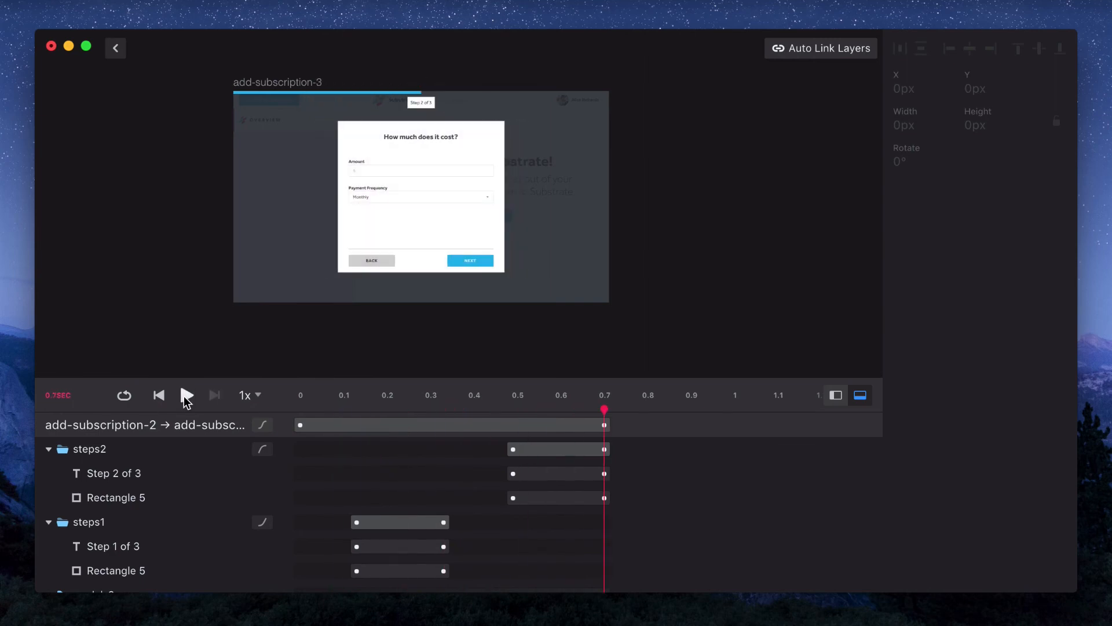
Leave the timeline and select the Next button's rectangle on the add-subscription-2 screen, bringing its interaction settings into view
scroll(220, 302, "up", 10)
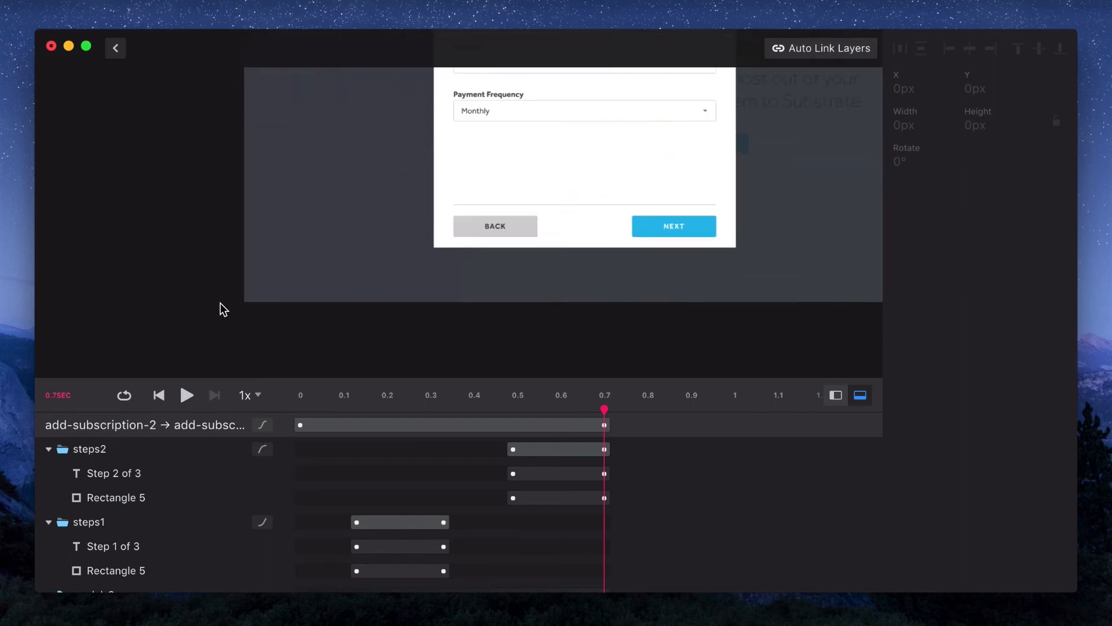
scroll(220, 303, "up", 5)
scroll(220, 302, "right", 3)
scroll(220, 303, "up", 3)
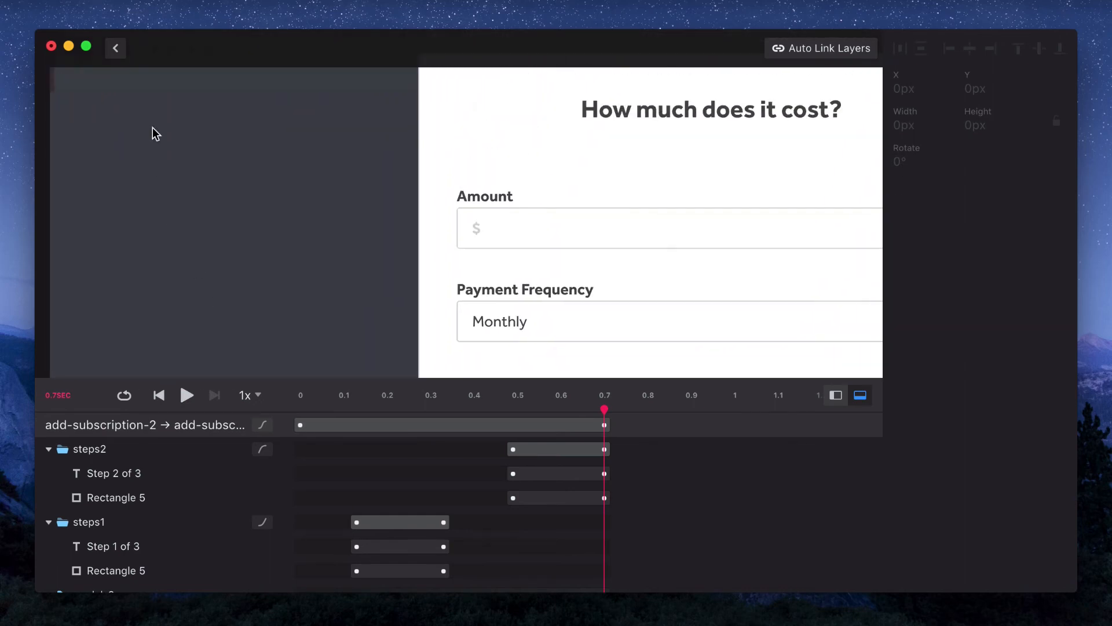
left_click(116, 49)
scroll(375, 266, "down", 3)
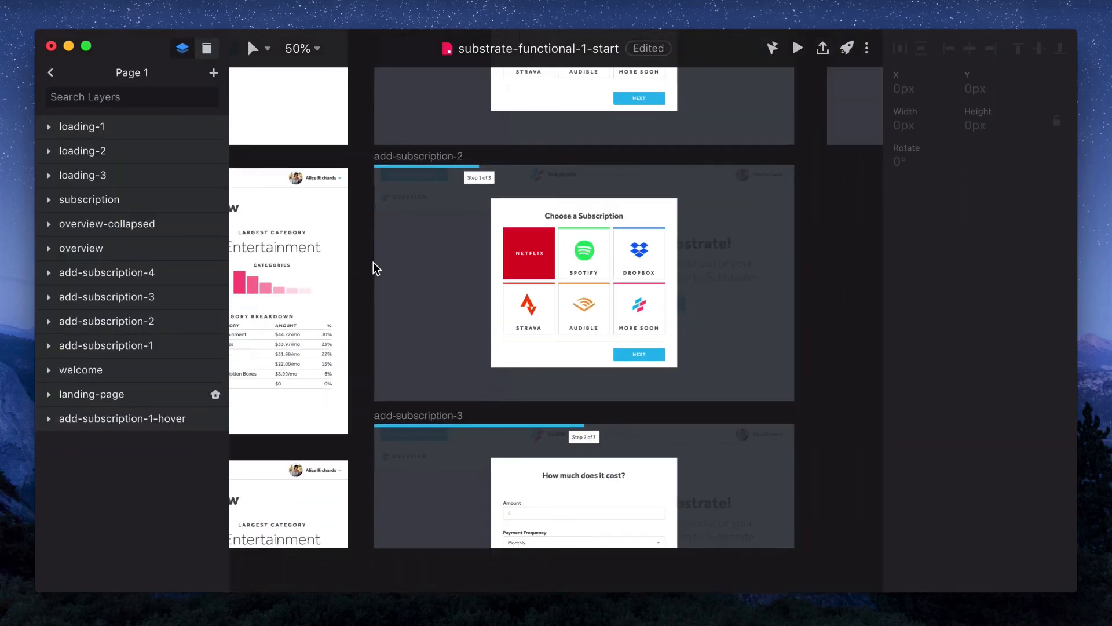
left_click(639, 354)
scroll(960, 430, "down", 5)
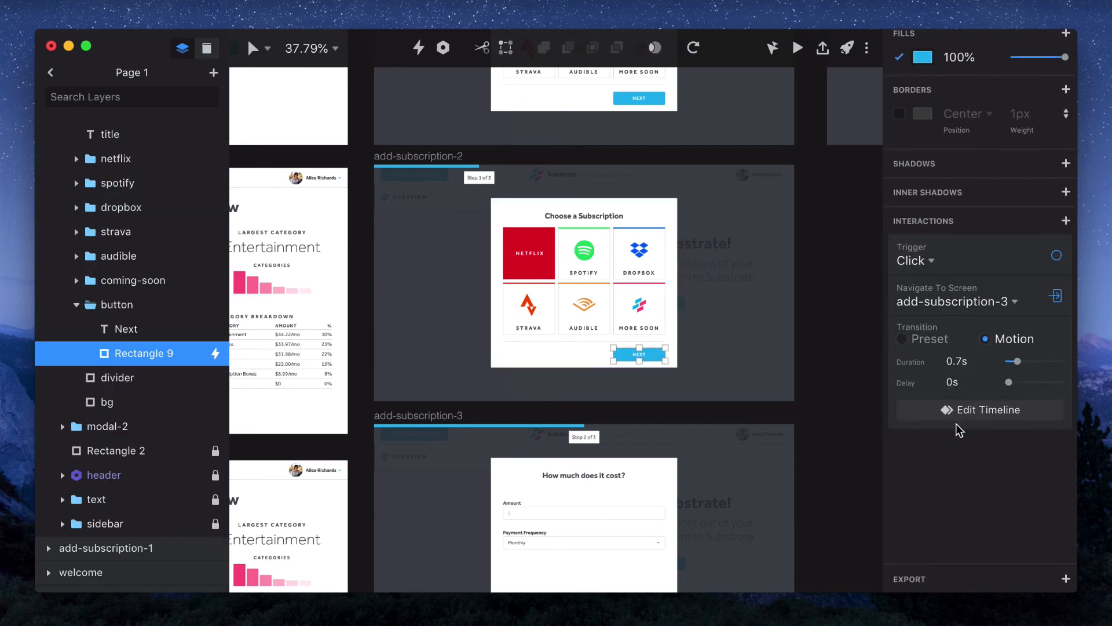